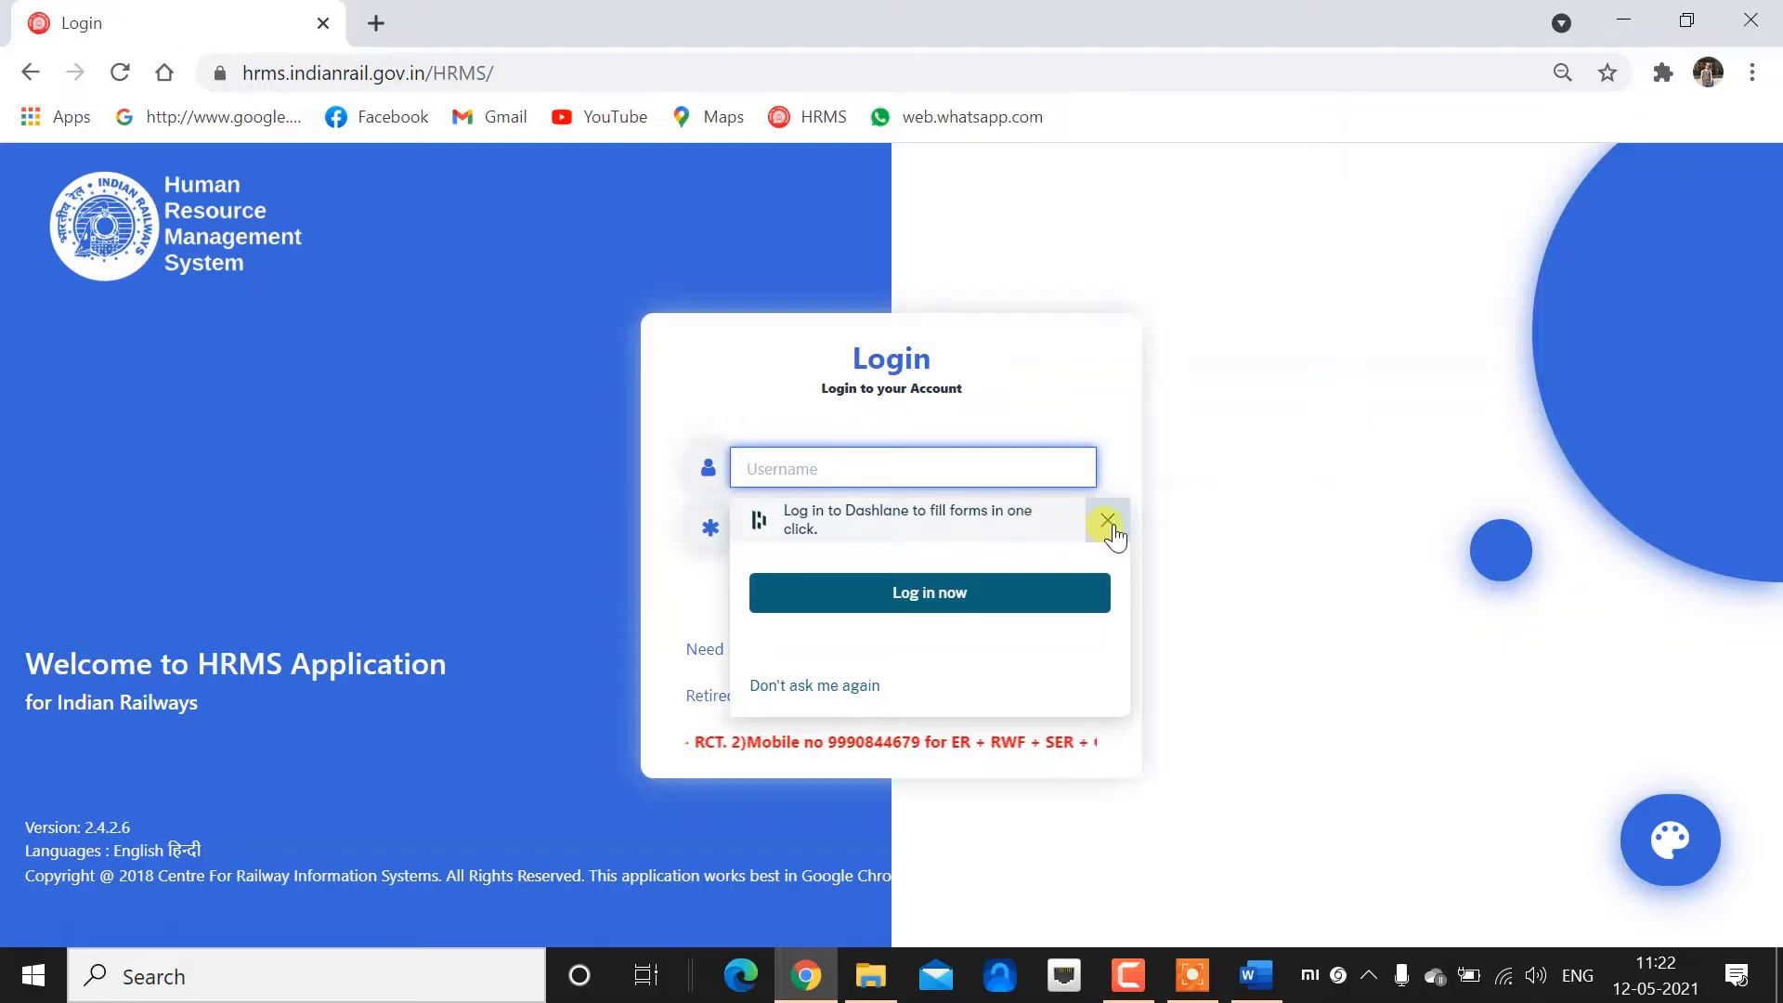
Dismiss the Dashlane prompt and log in with the employee's user ID, password and OTP.
{"action": "left_click", "coordinate": [918, 470]}
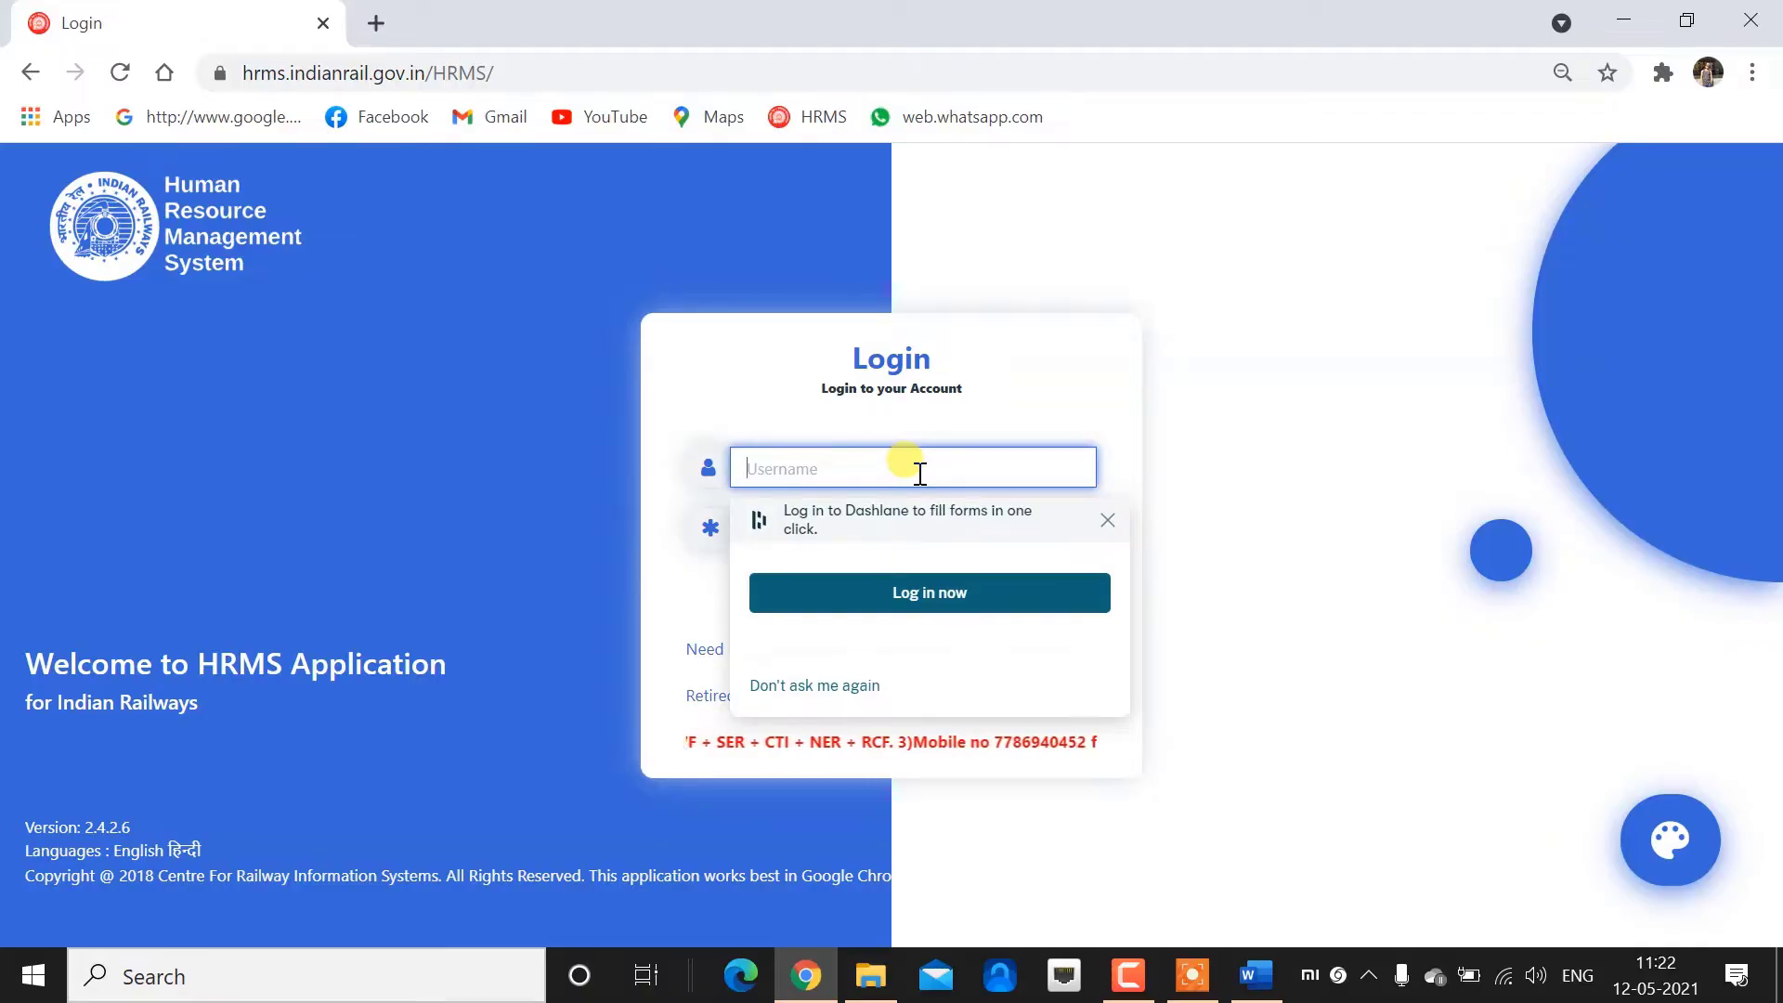
{"action": "type", "text": "QOKUFd"}
{"action": "key", "text": "Tab"}
{"action": "type", "text": "••••••••••"}
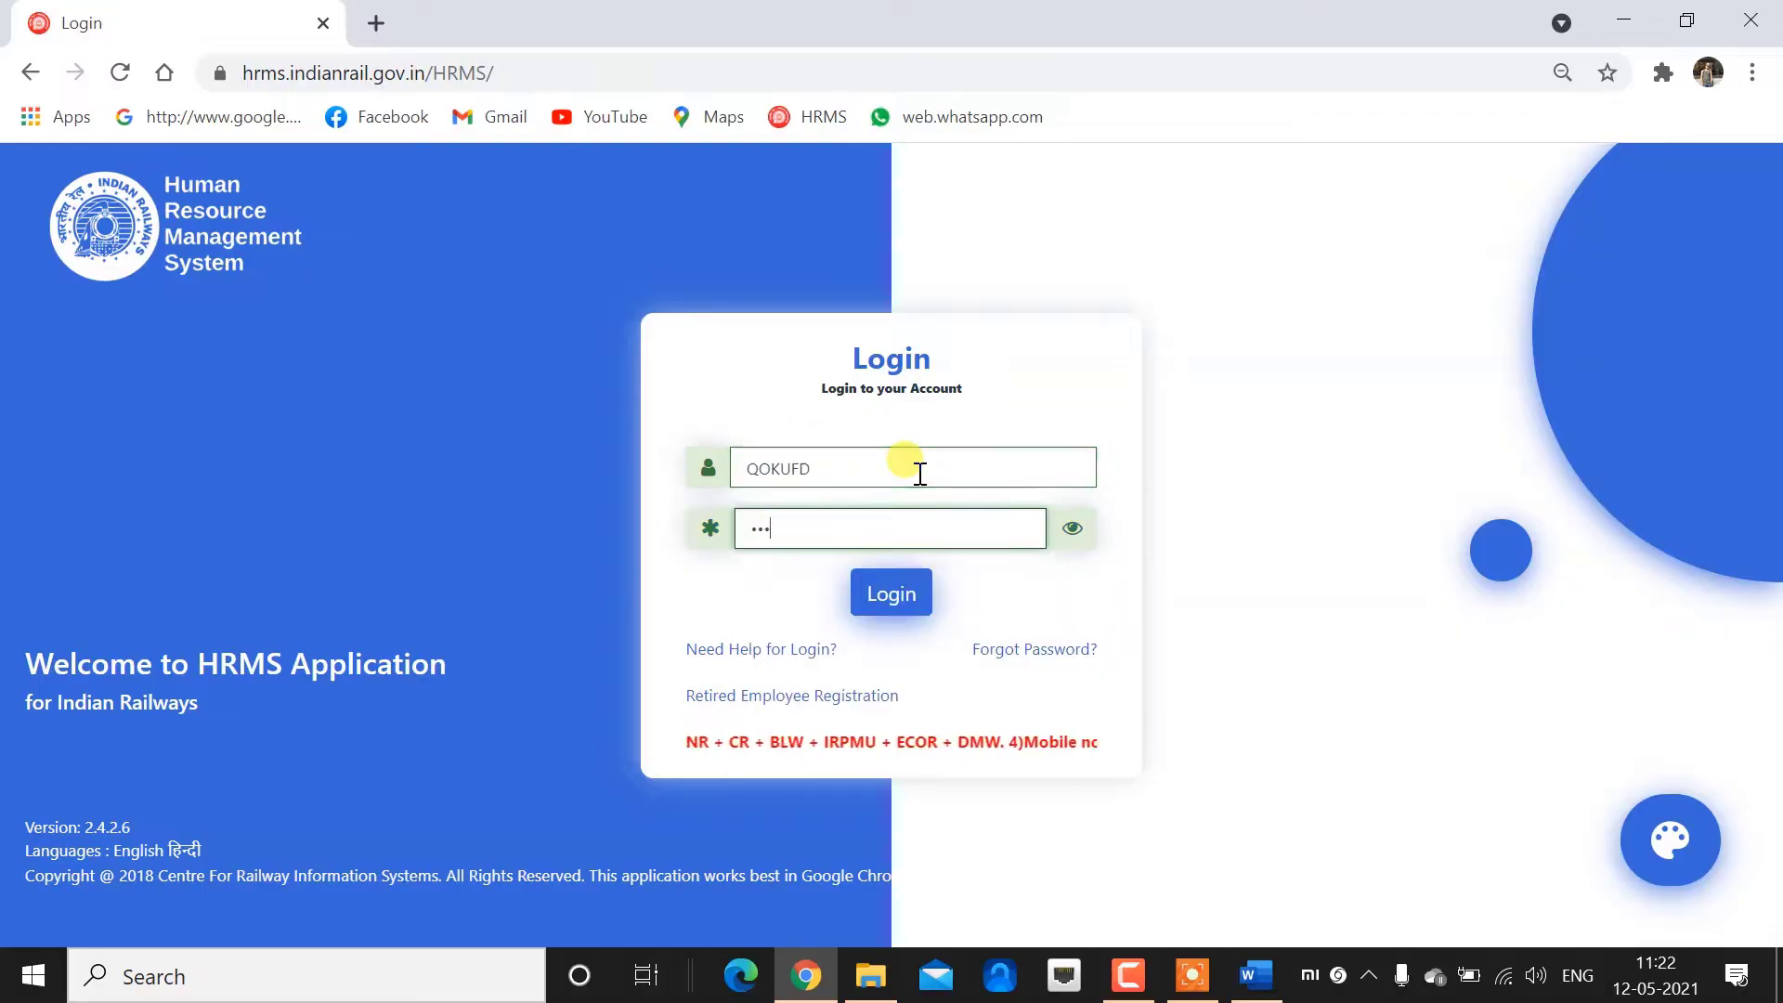
{"action": "key", "text": "Return"}
{"action": "type", "text": "•••••"}
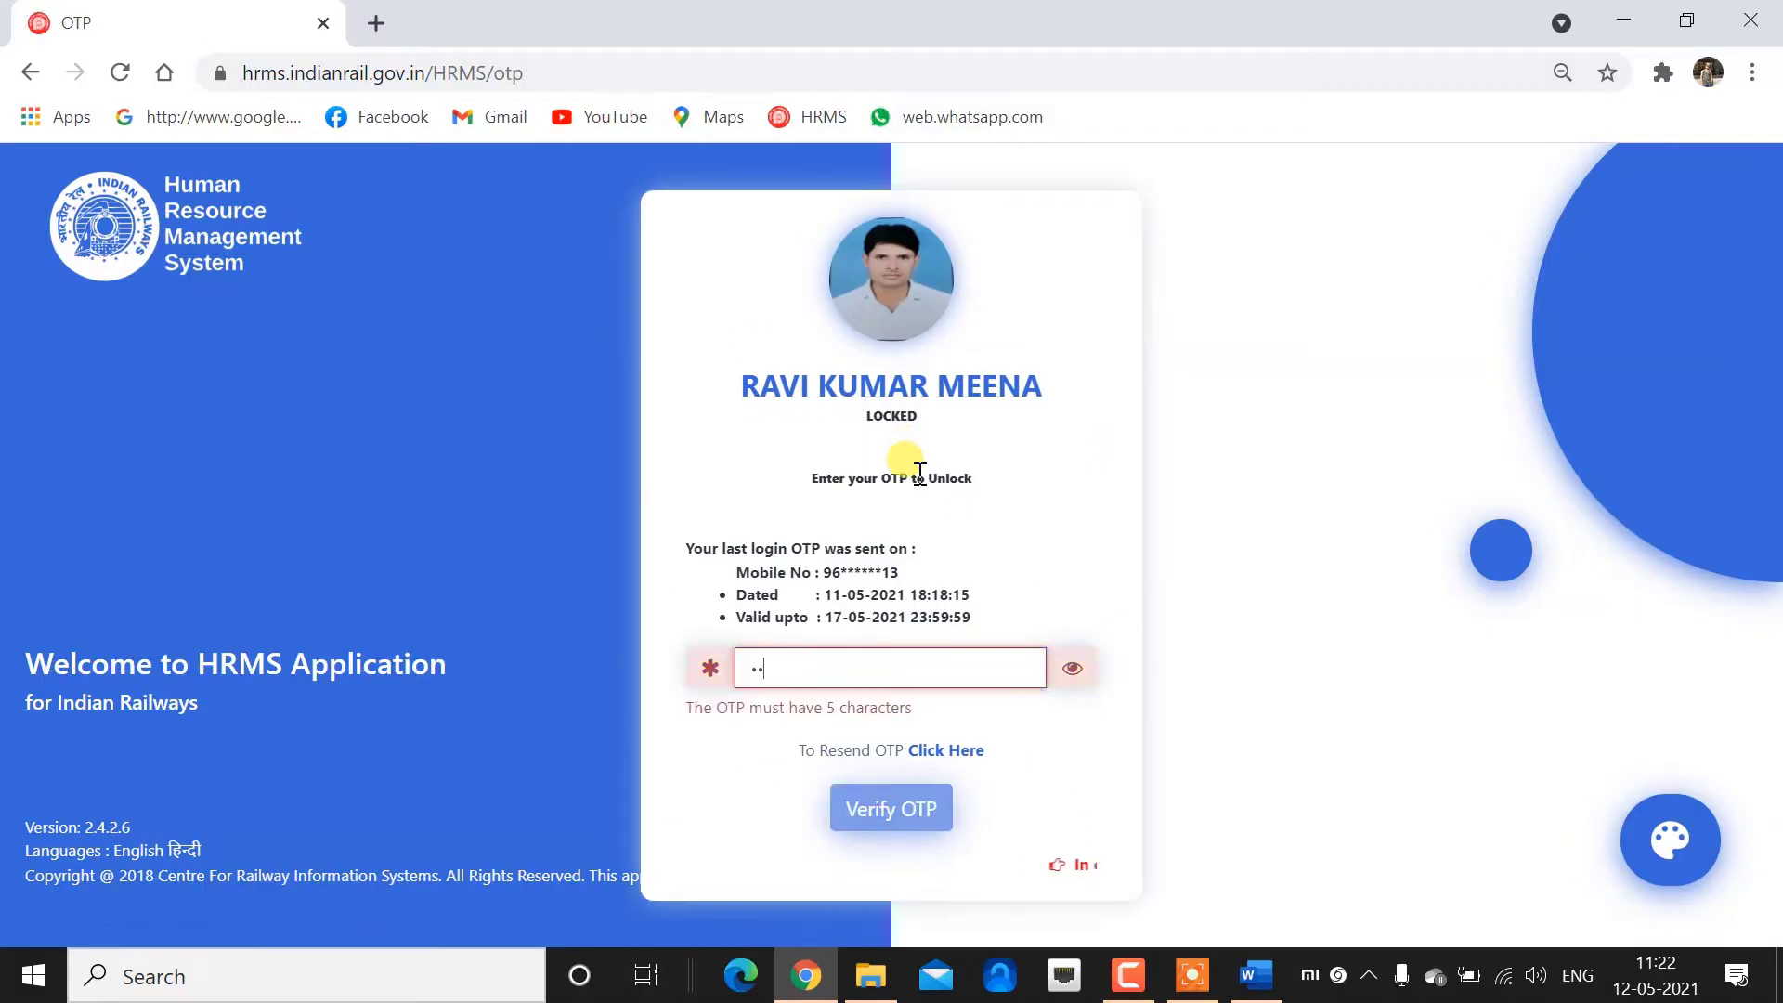
{"action": "key", "text": "Return"}
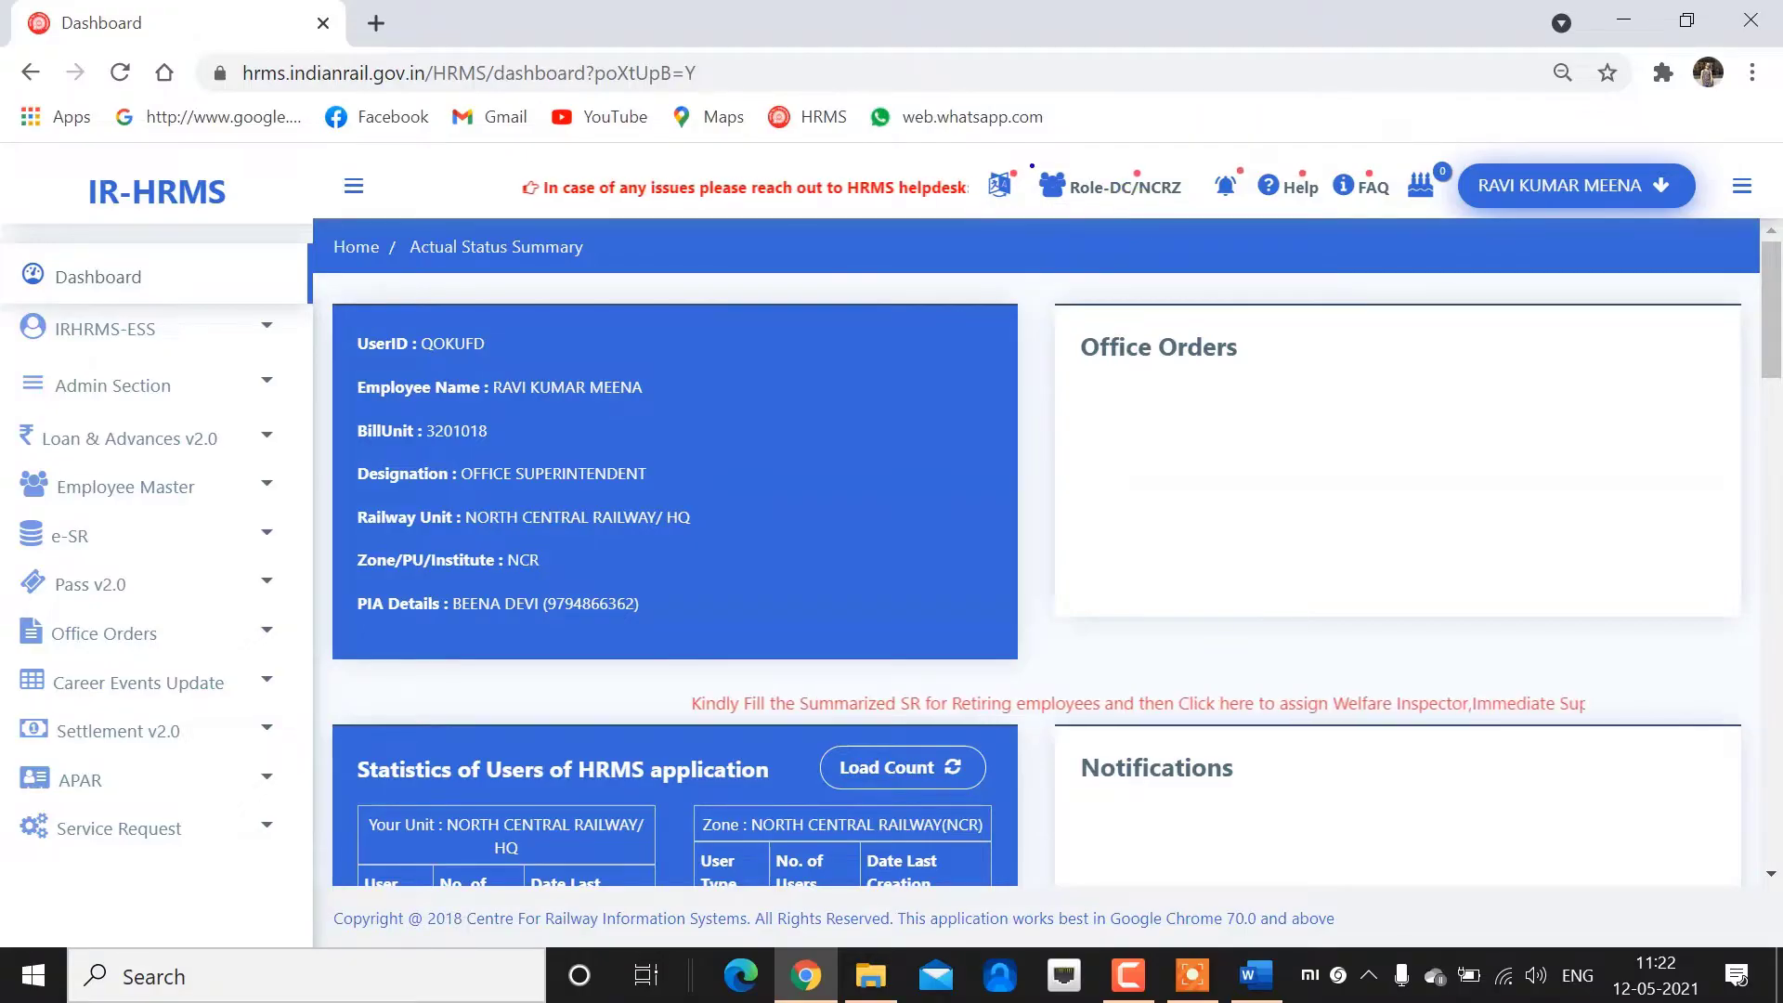
Switch from Role-DC/NCRZ to the E - NORTH CENTRAL RAILWAY/HQ role and expand the APAR menu.
{"action": "left_click", "coordinate": [1124, 187]}
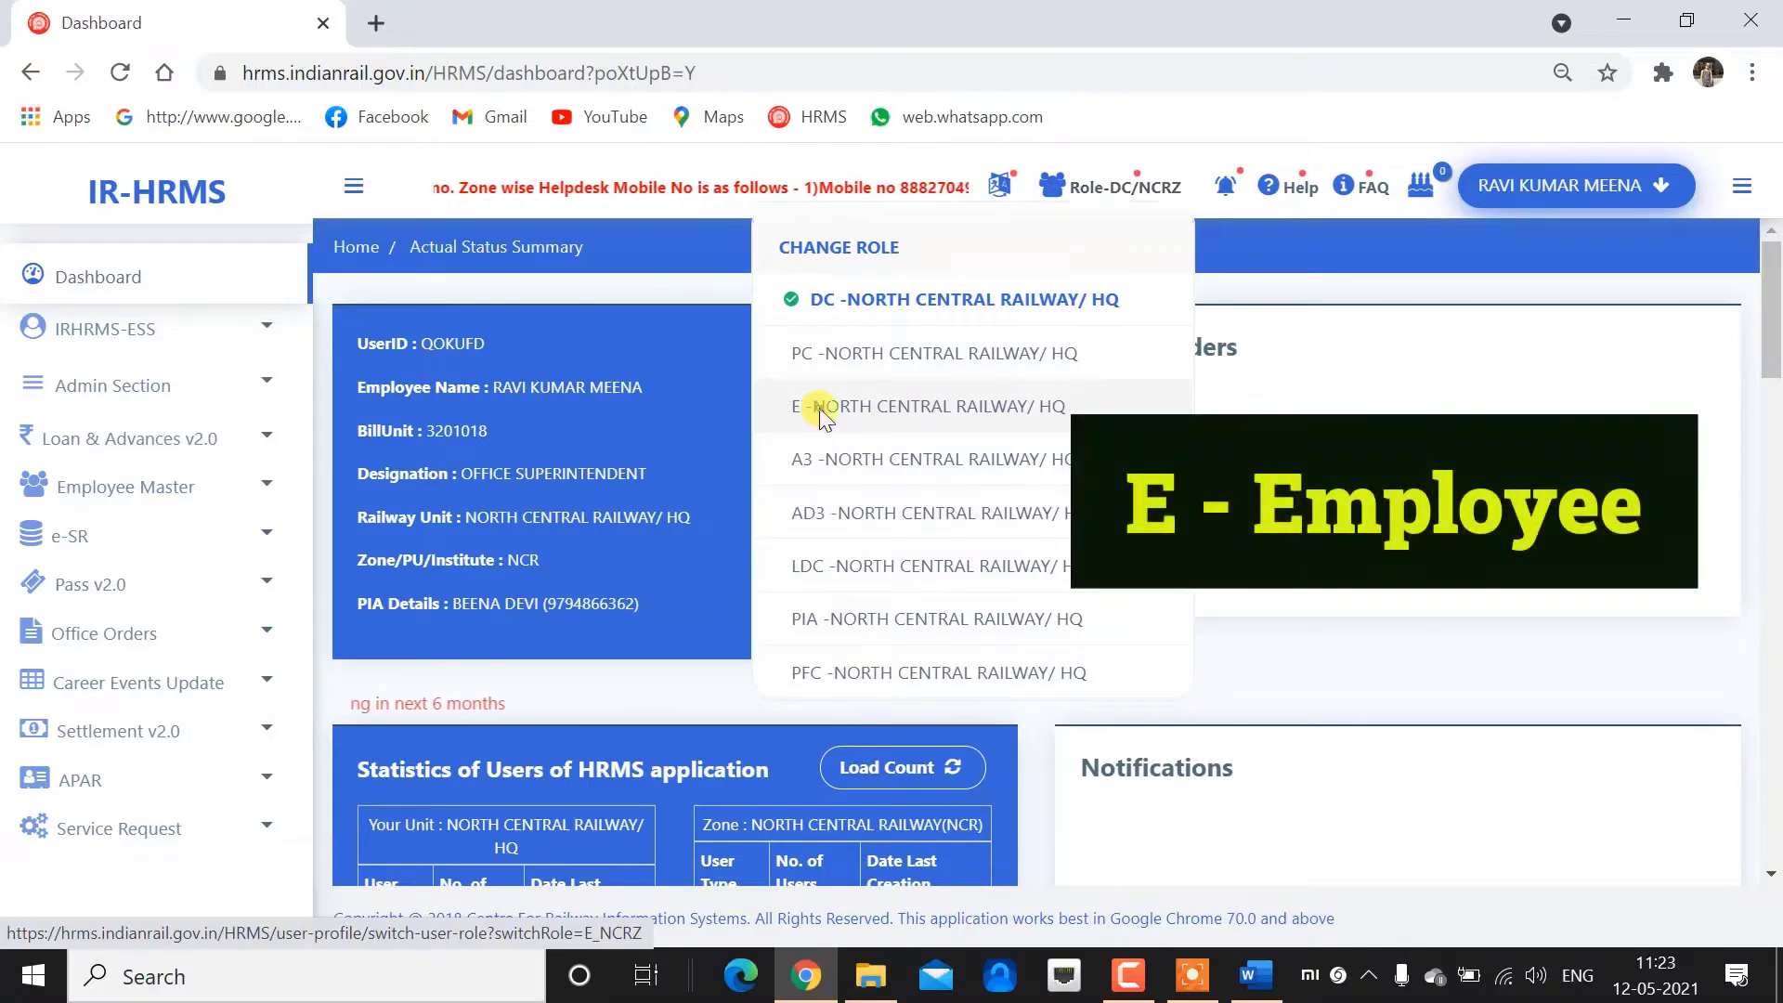
{"action": "left_click", "coordinate": [820, 418]}
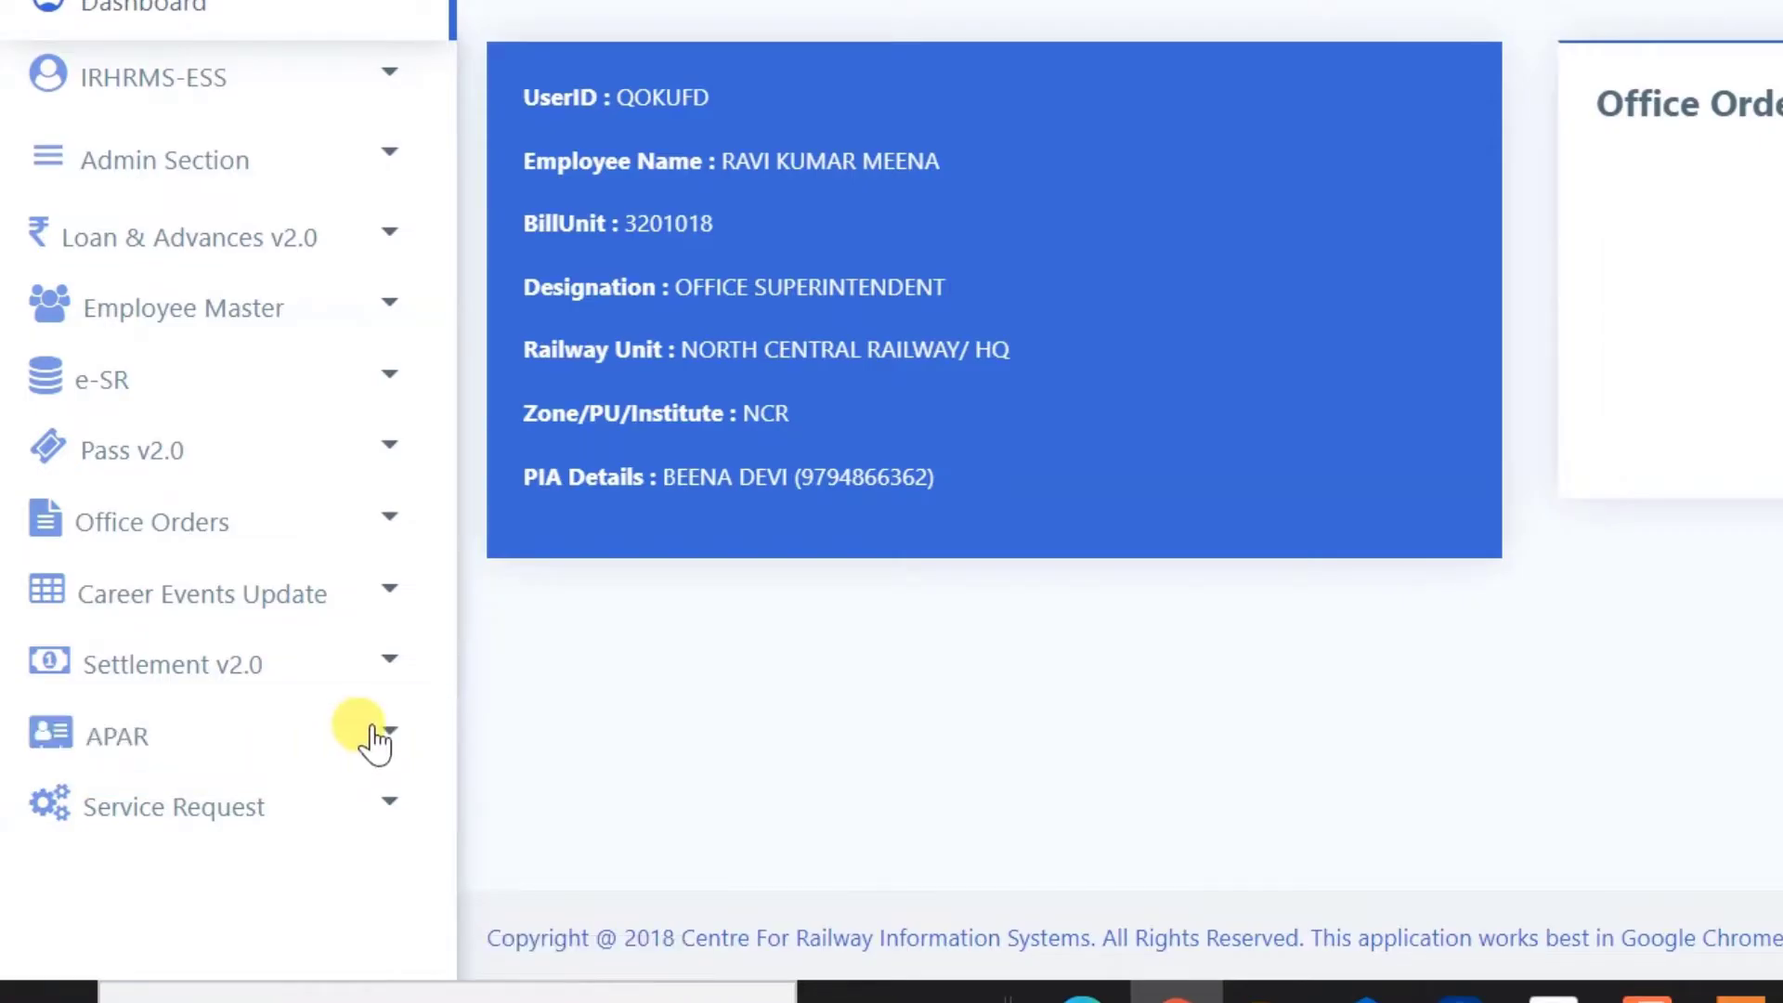
{"action": "left_click", "coordinate": [238, 743]}
{"action": "scroll", "coordinate": [239, 728], "scroll_direction": "down", "scroll_amount": 7}
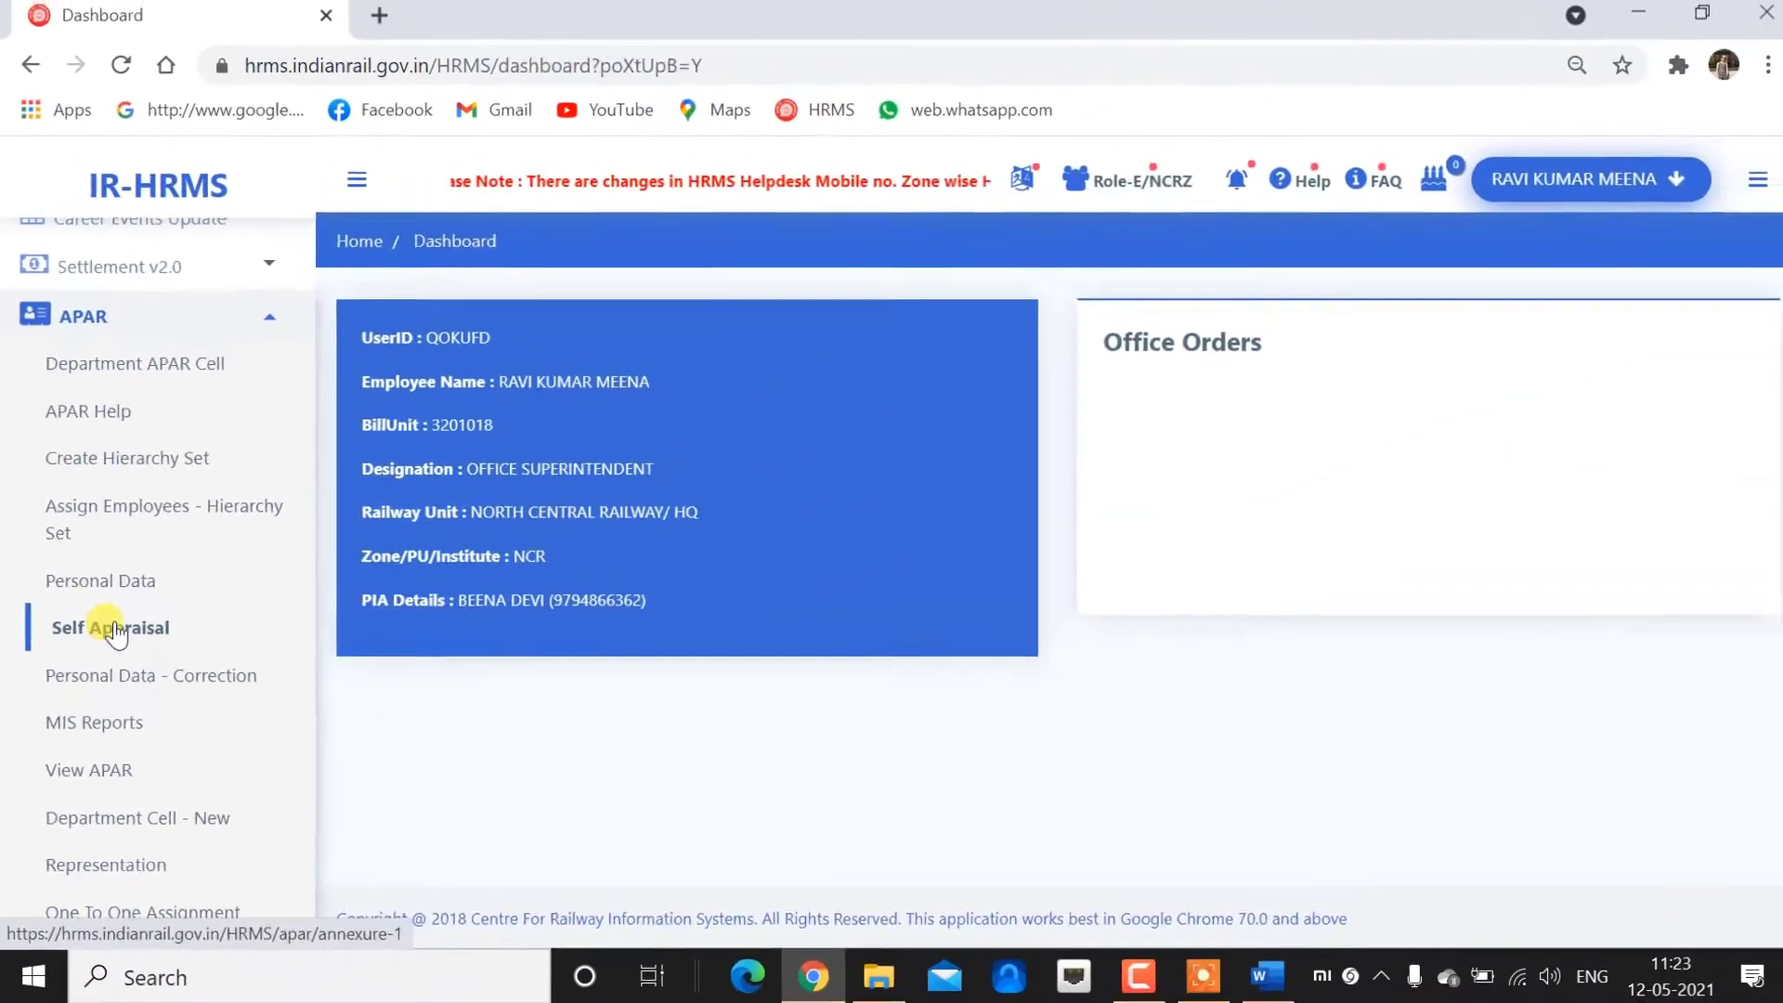
Open APAR Self Appraisal and review the Personal Information tab of the Annexure-1 form.
{"action": "left_click", "coordinate": [181, 531]}
{"action": "scroll", "coordinate": [996, 447], "scroll_direction": "down", "scroll_amount": 2}
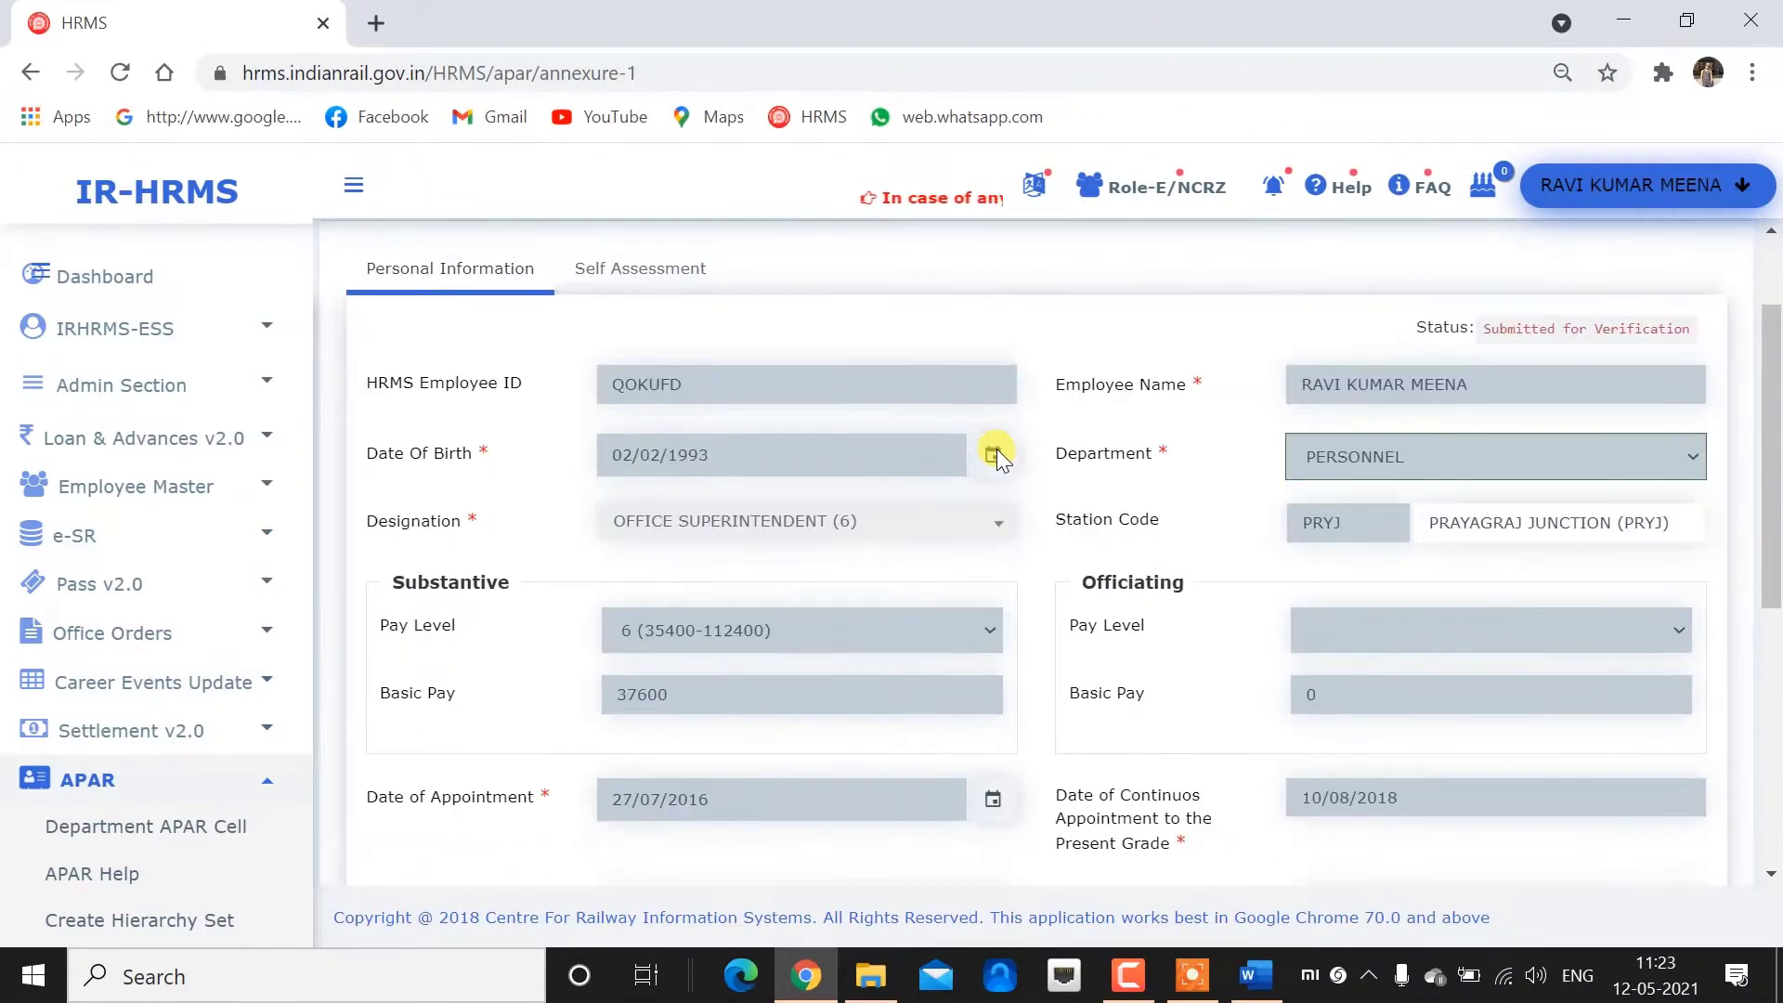
{"action": "scroll", "coordinate": [998, 448], "scroll_direction": "up", "scroll_amount": 2}
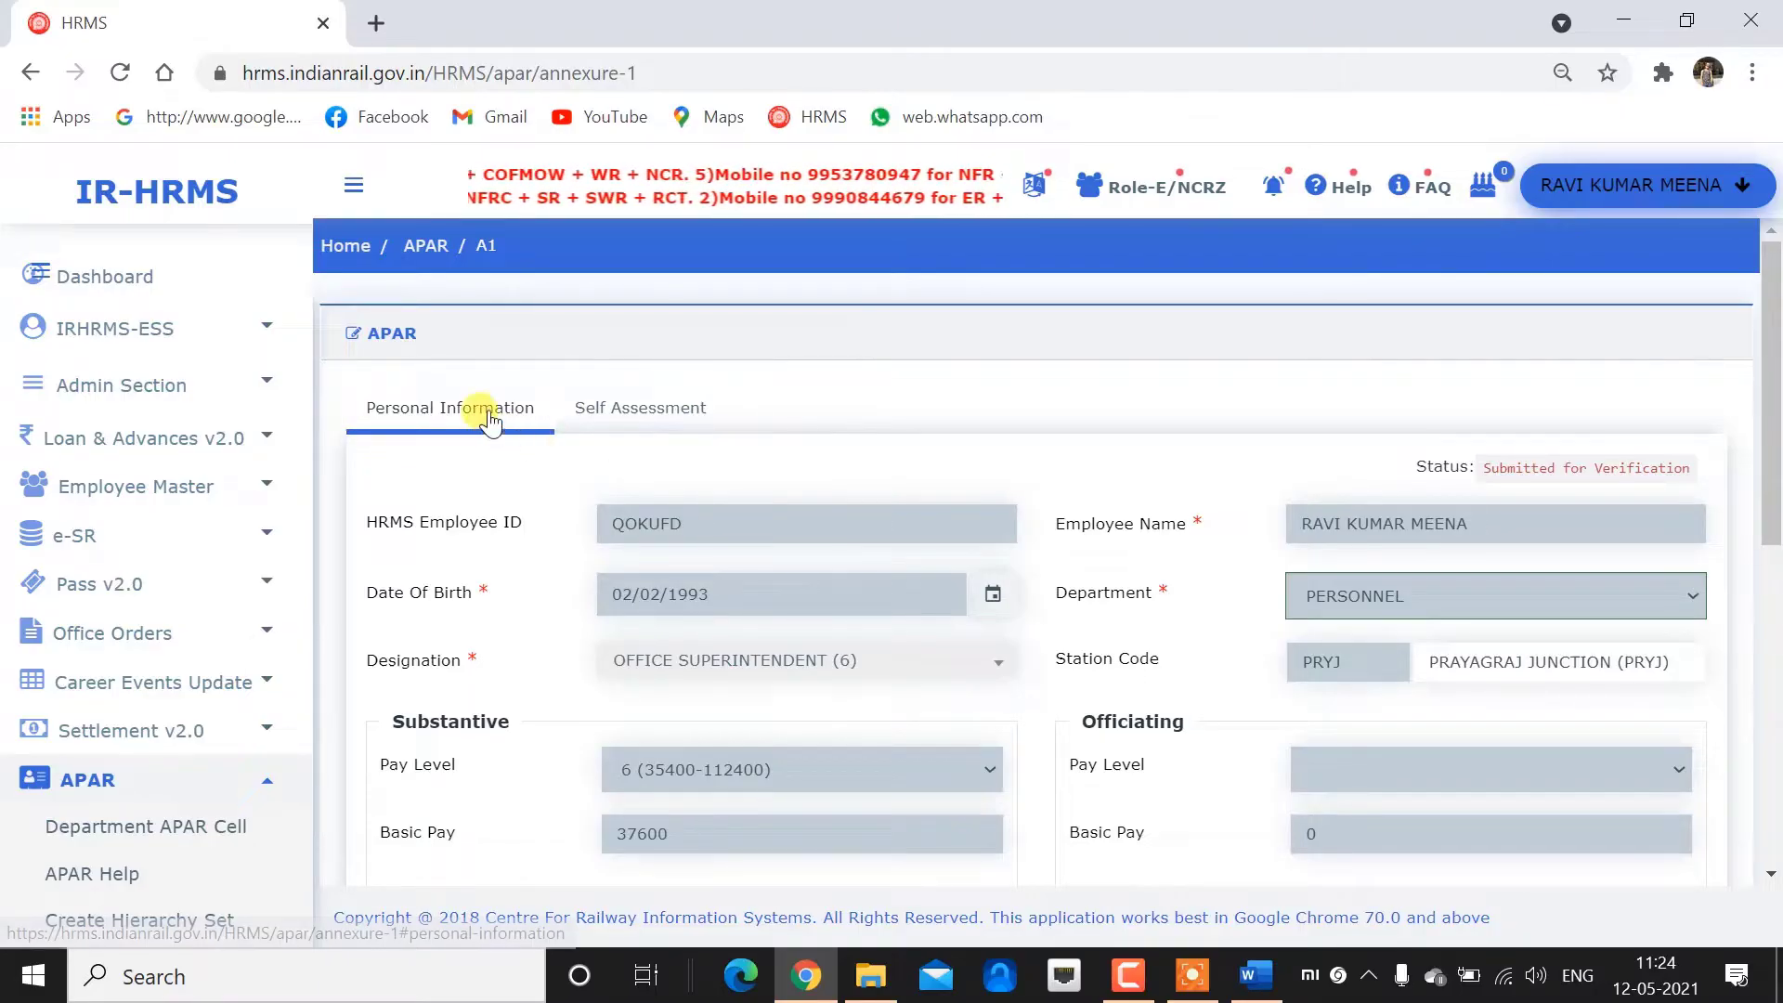
{"action": "scroll", "coordinate": [768, 560], "scroll_direction": "down", "scroll_amount": 3}
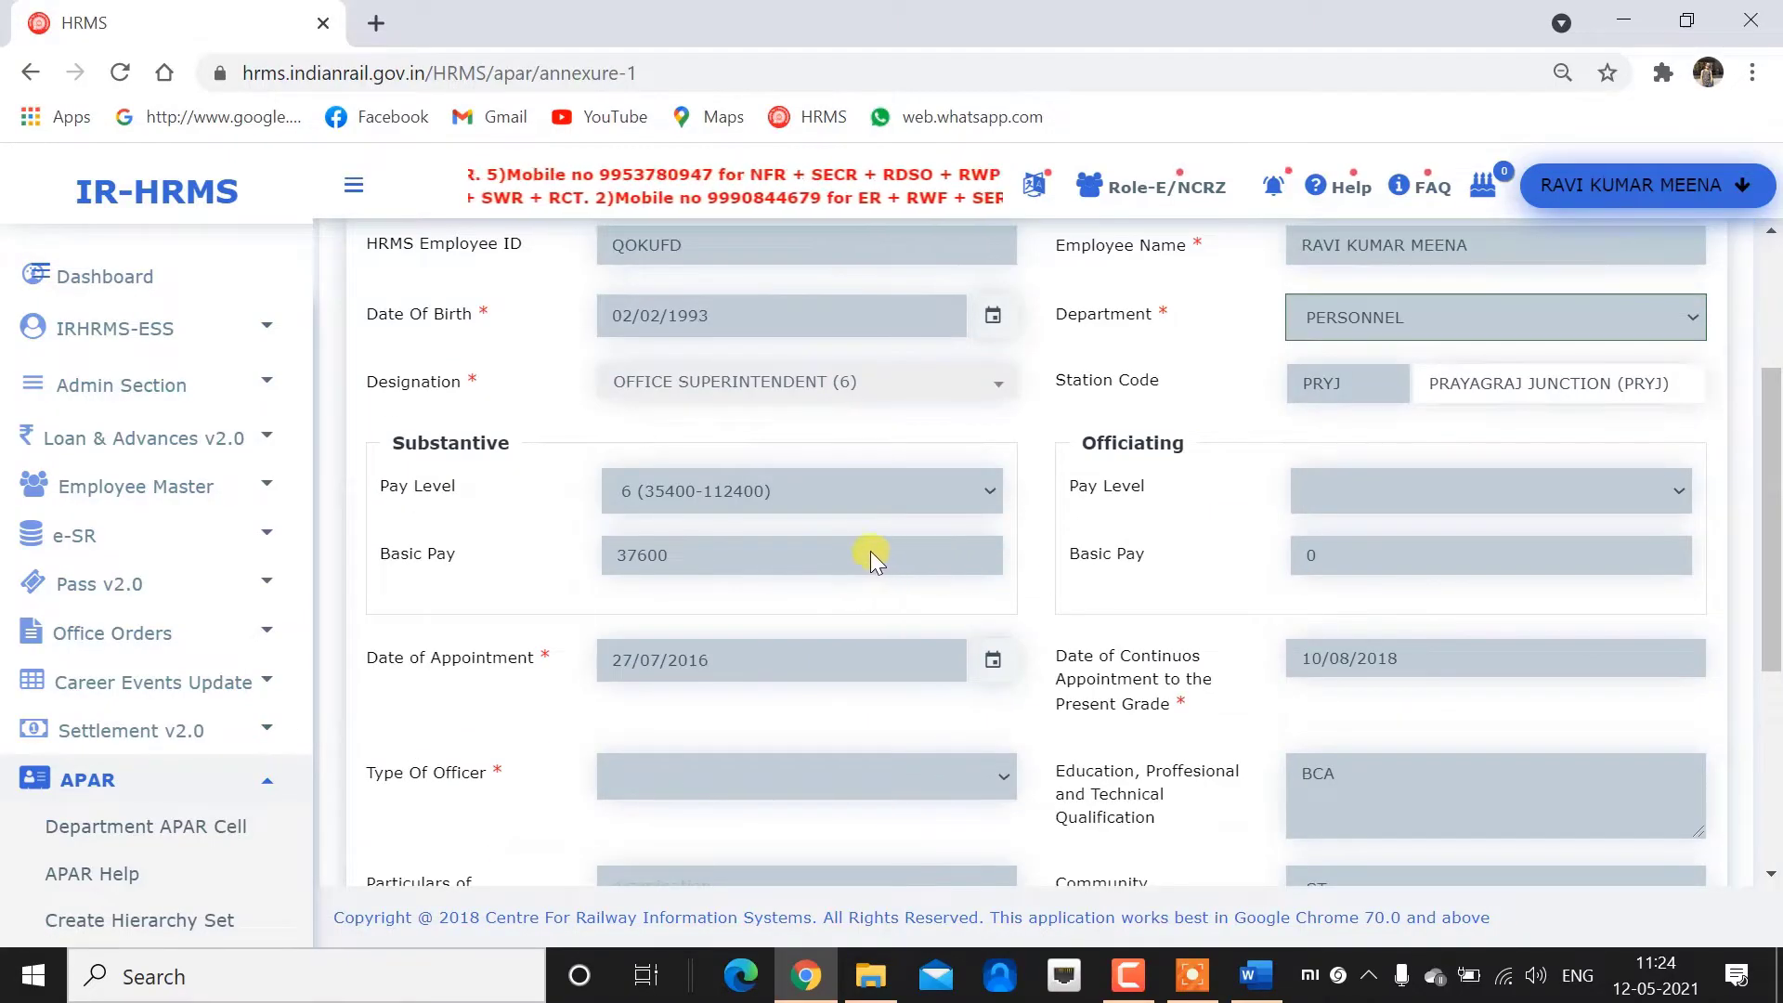
{"action": "scroll", "coordinate": [872, 550], "scroll_direction": "up", "scroll_amount": 2}
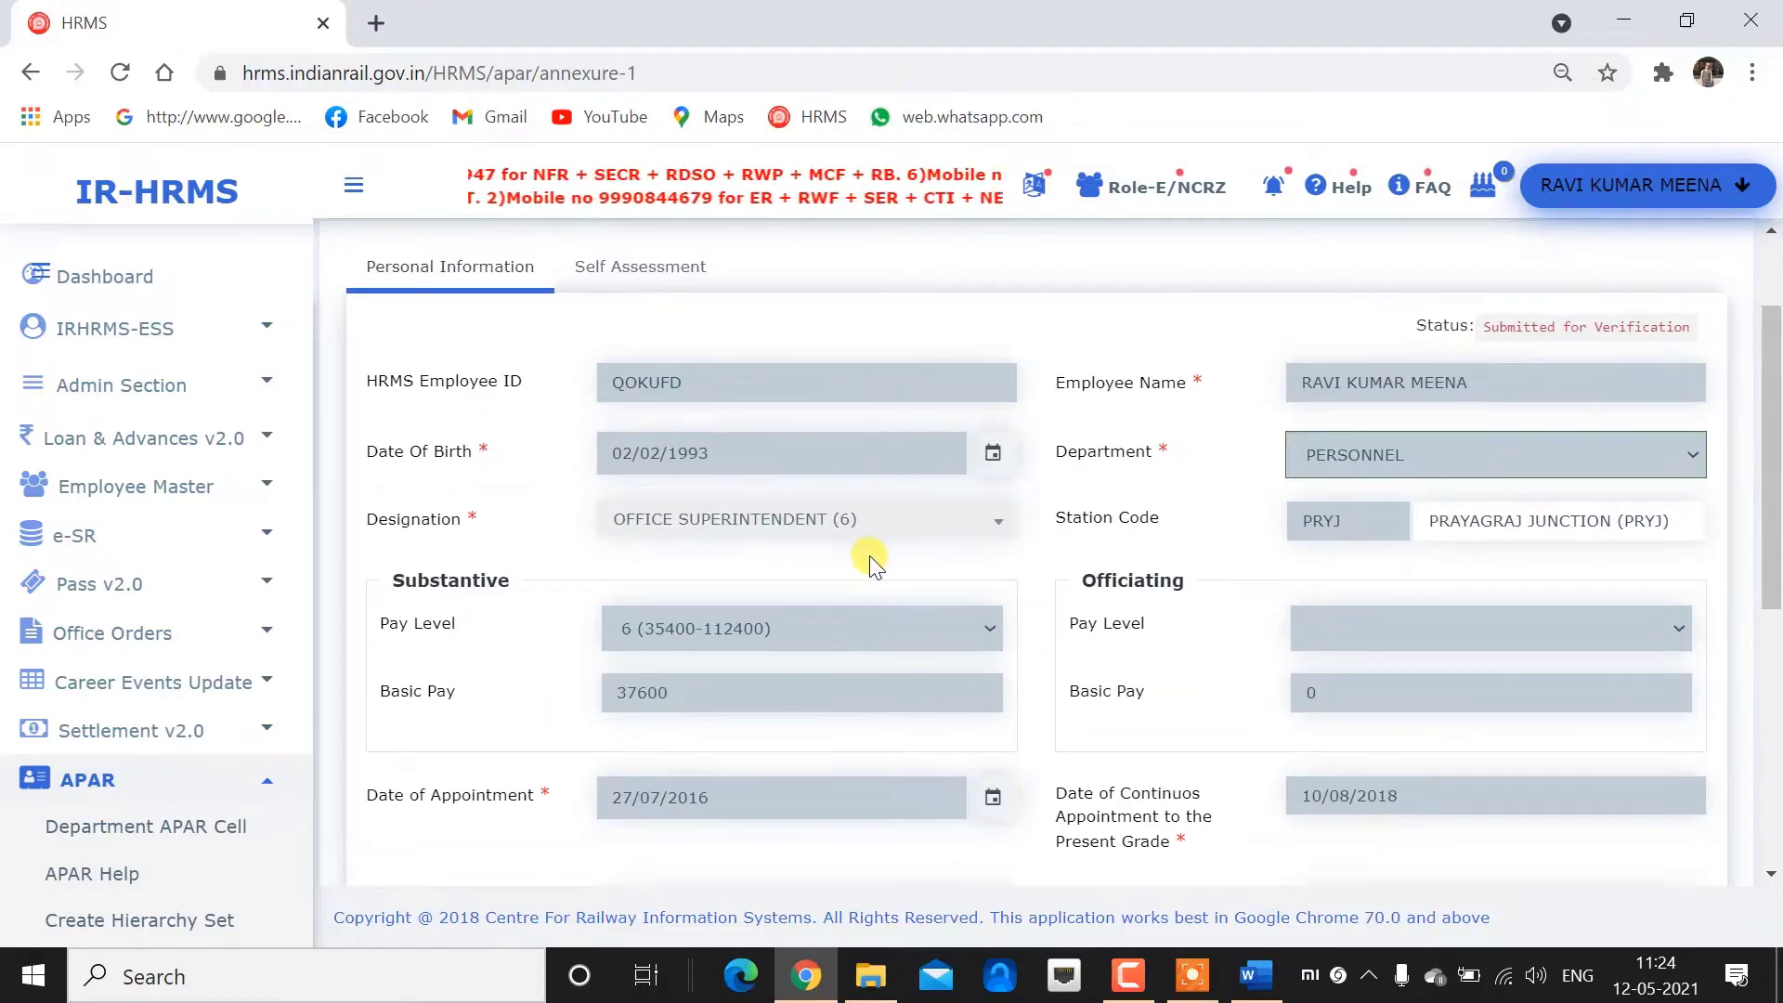
{"action": "scroll", "coordinate": [870, 555], "scroll_direction": "down", "scroll_amount": 3}
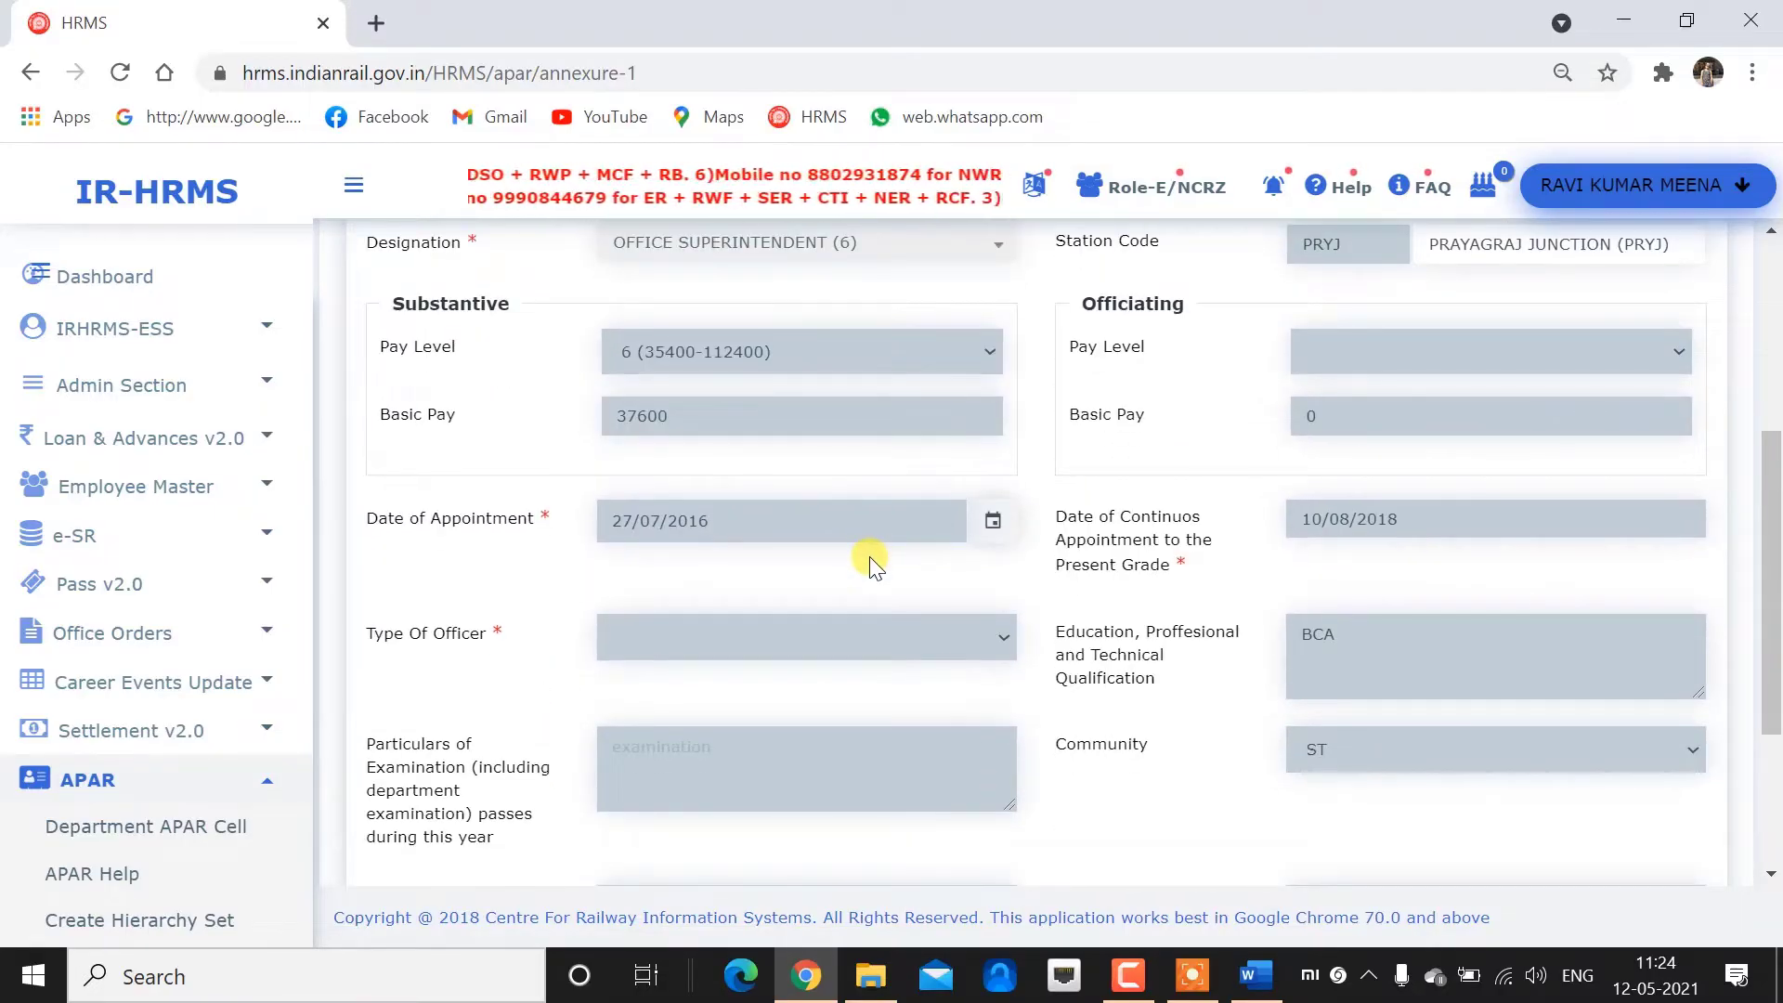
{"action": "scroll", "coordinate": [870, 555], "scroll_direction": "up", "scroll_amount": 3}
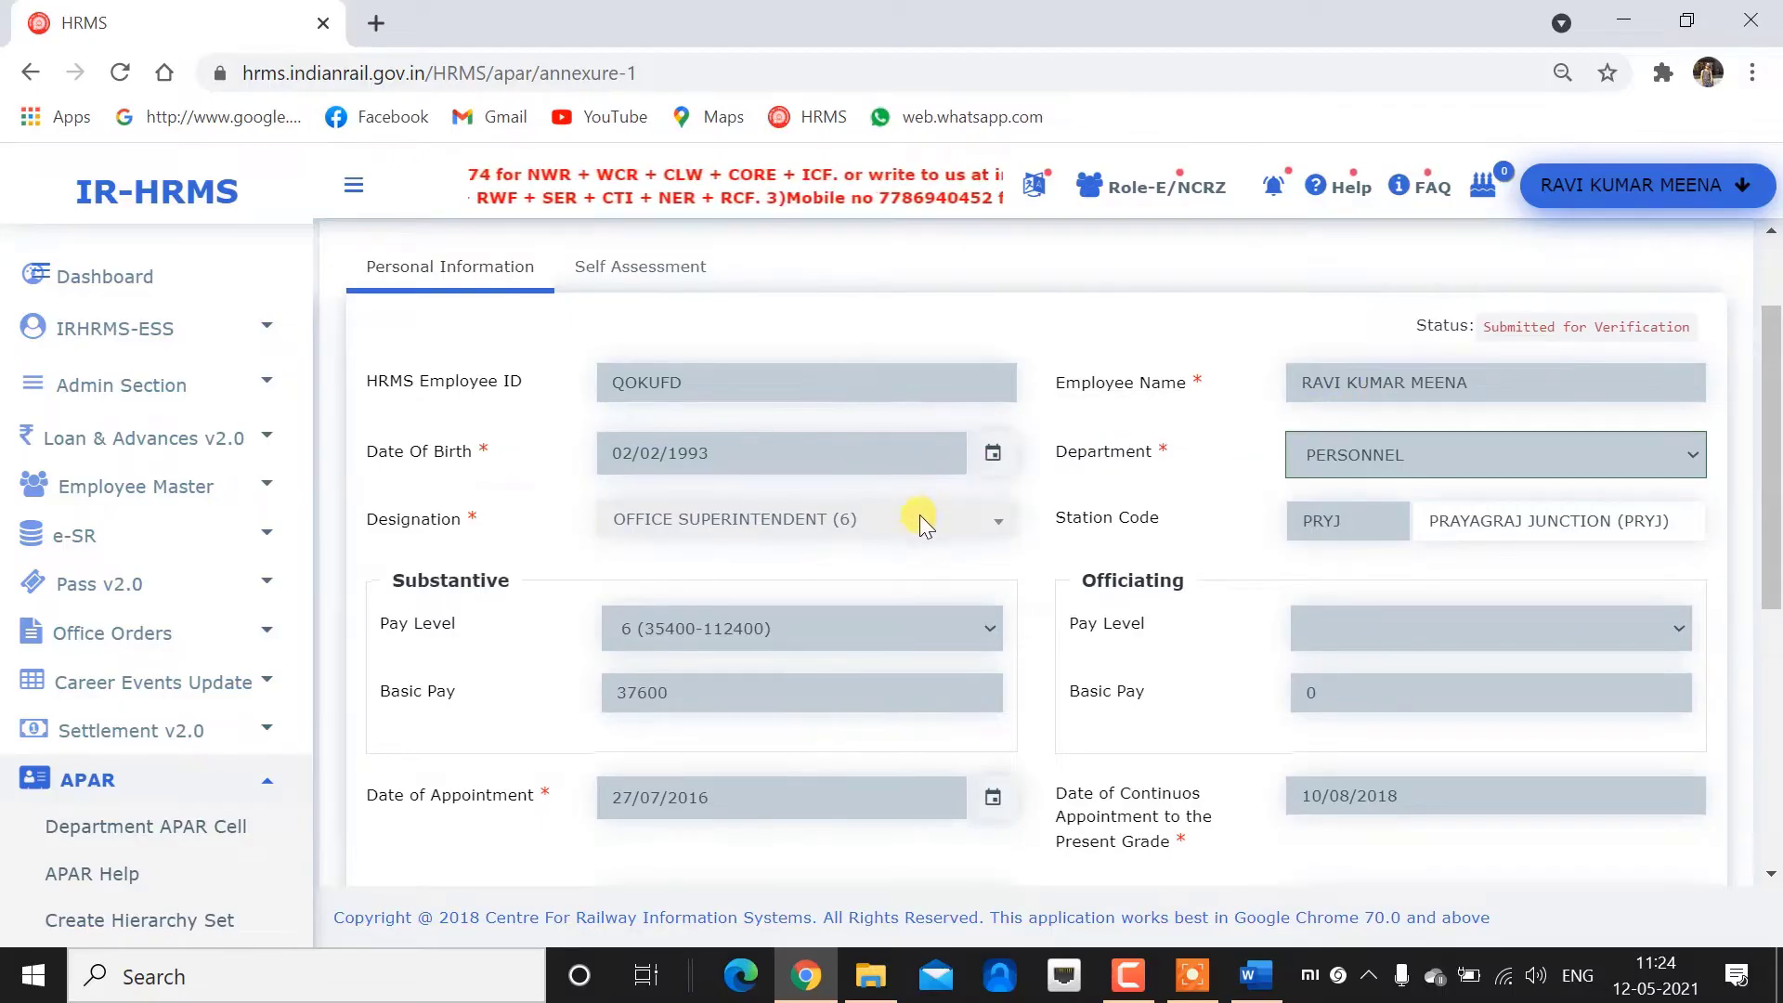
{"action": "scroll", "coordinate": [920, 515], "scroll_direction": "down", "scroll_amount": 3}
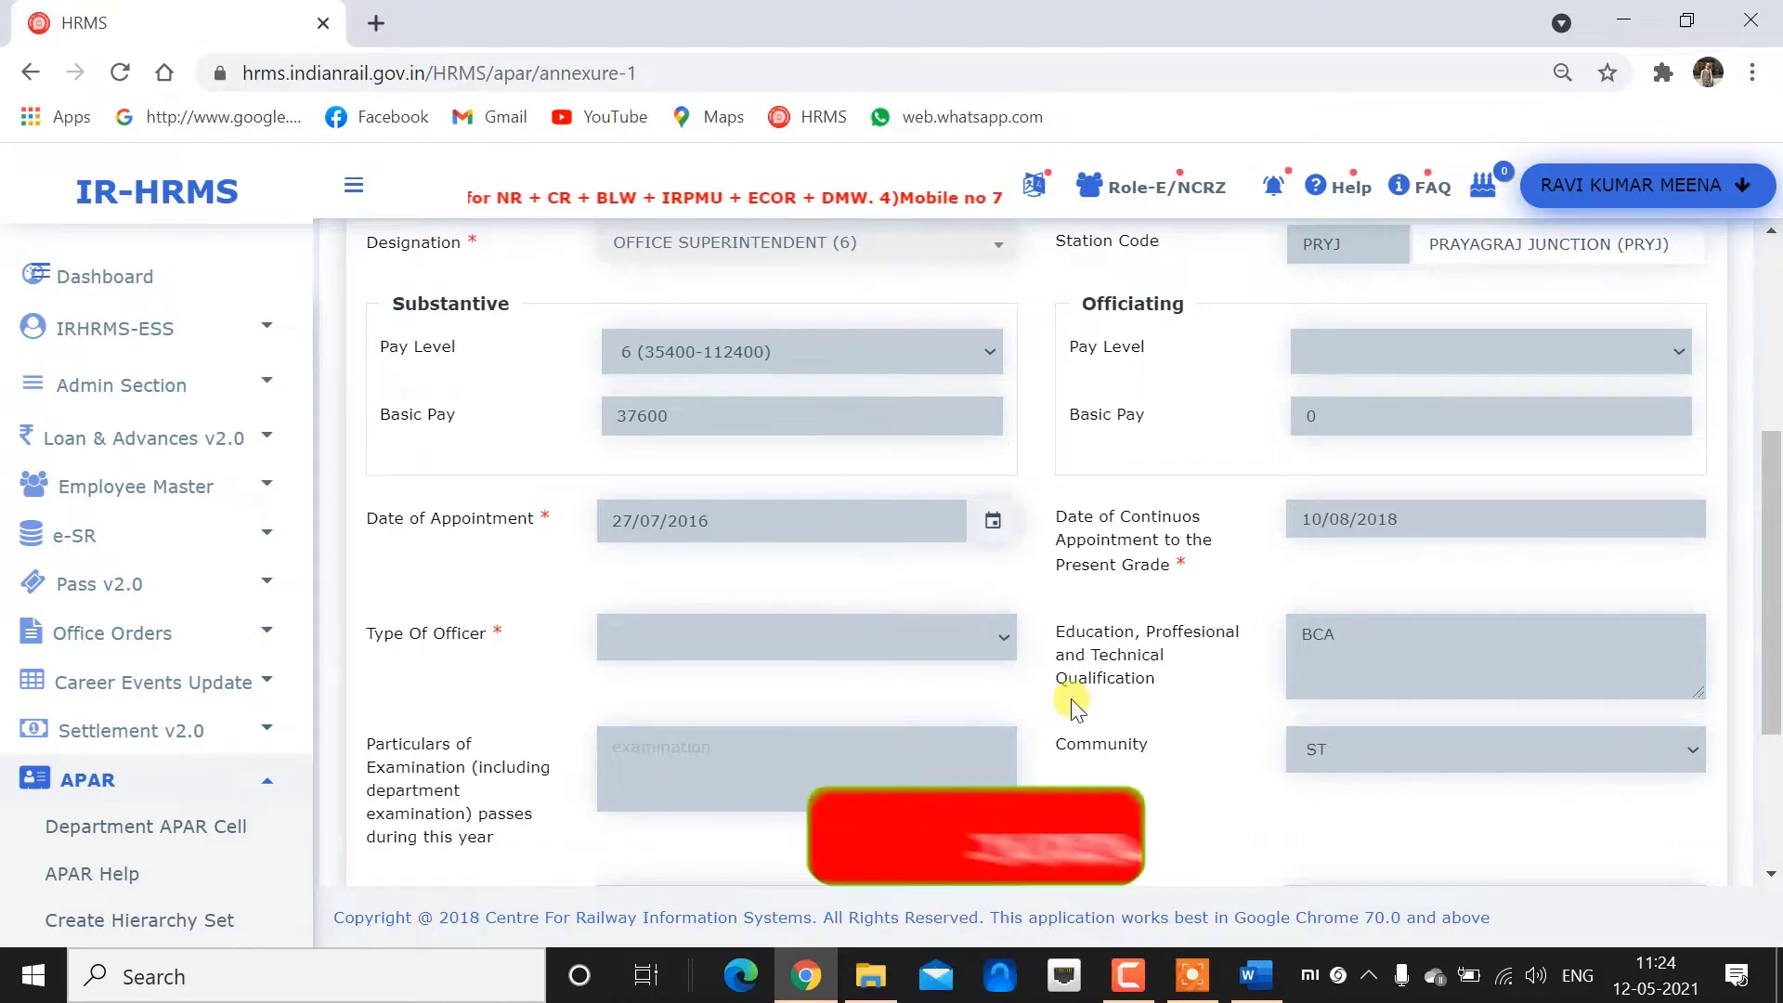
{"action": "scroll", "coordinate": [988, 705], "scroll_direction": "down", "scroll_amount": 3}
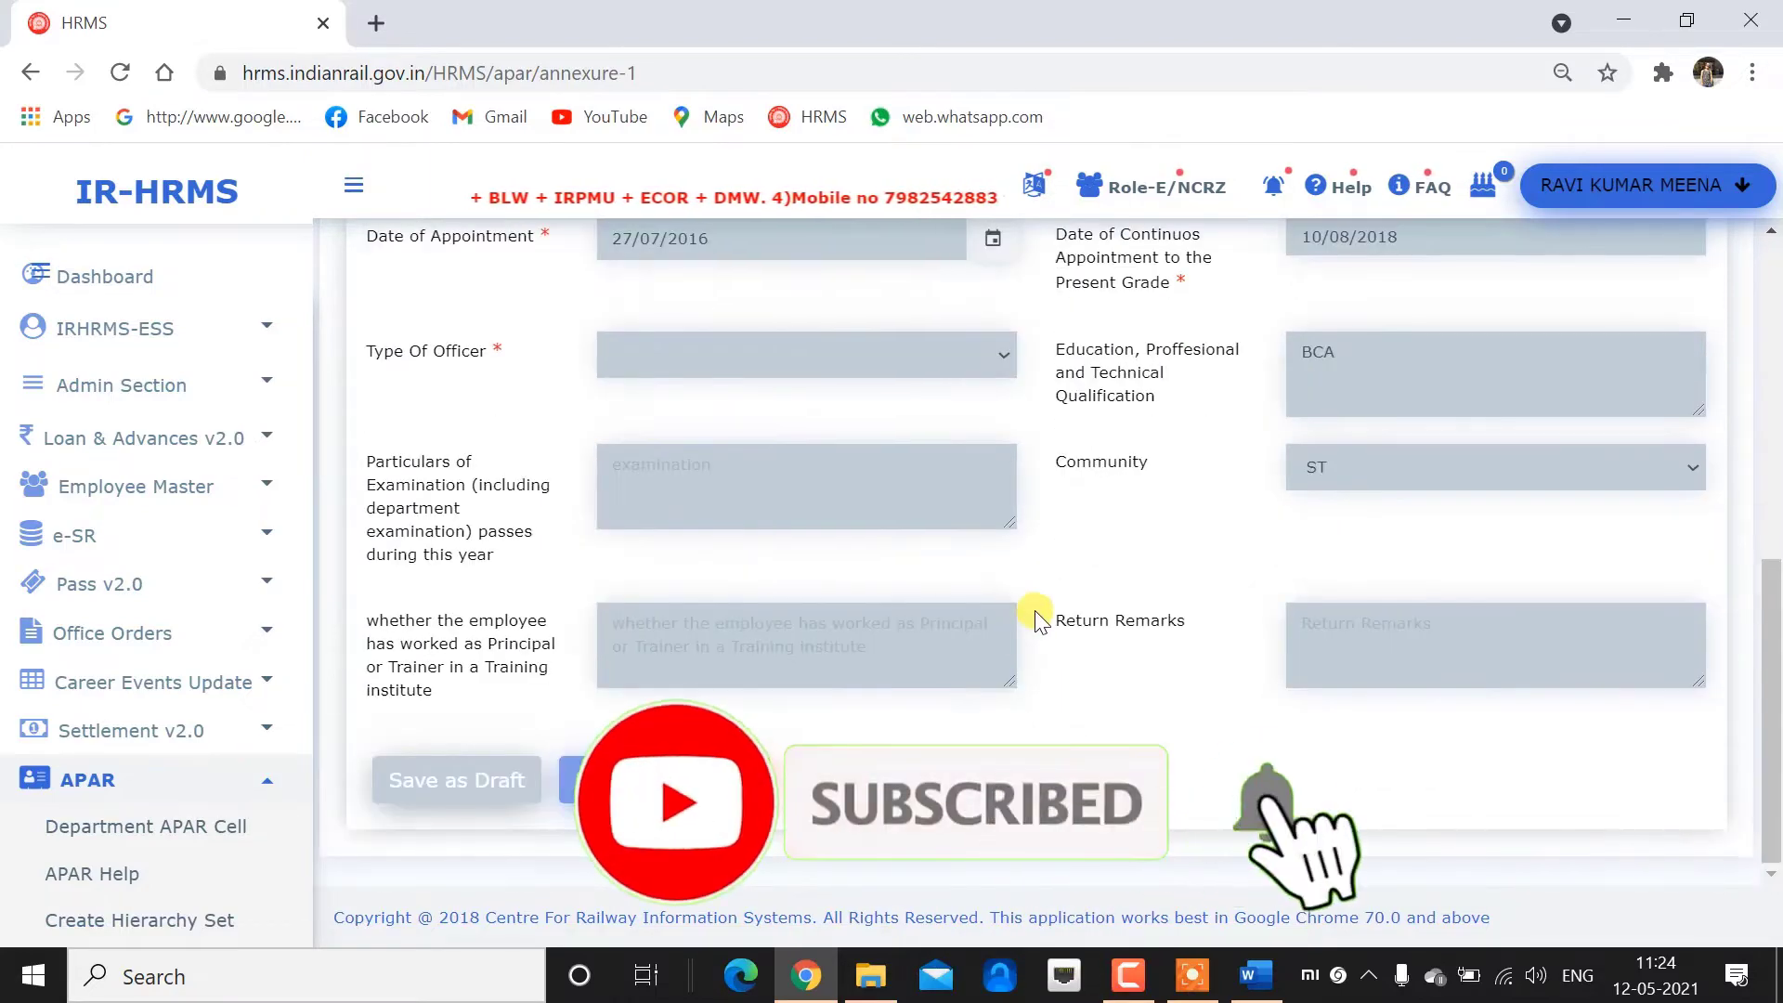
{"action": "scroll", "coordinate": [933, 563], "scroll_direction": "up", "scroll_amount": 5}
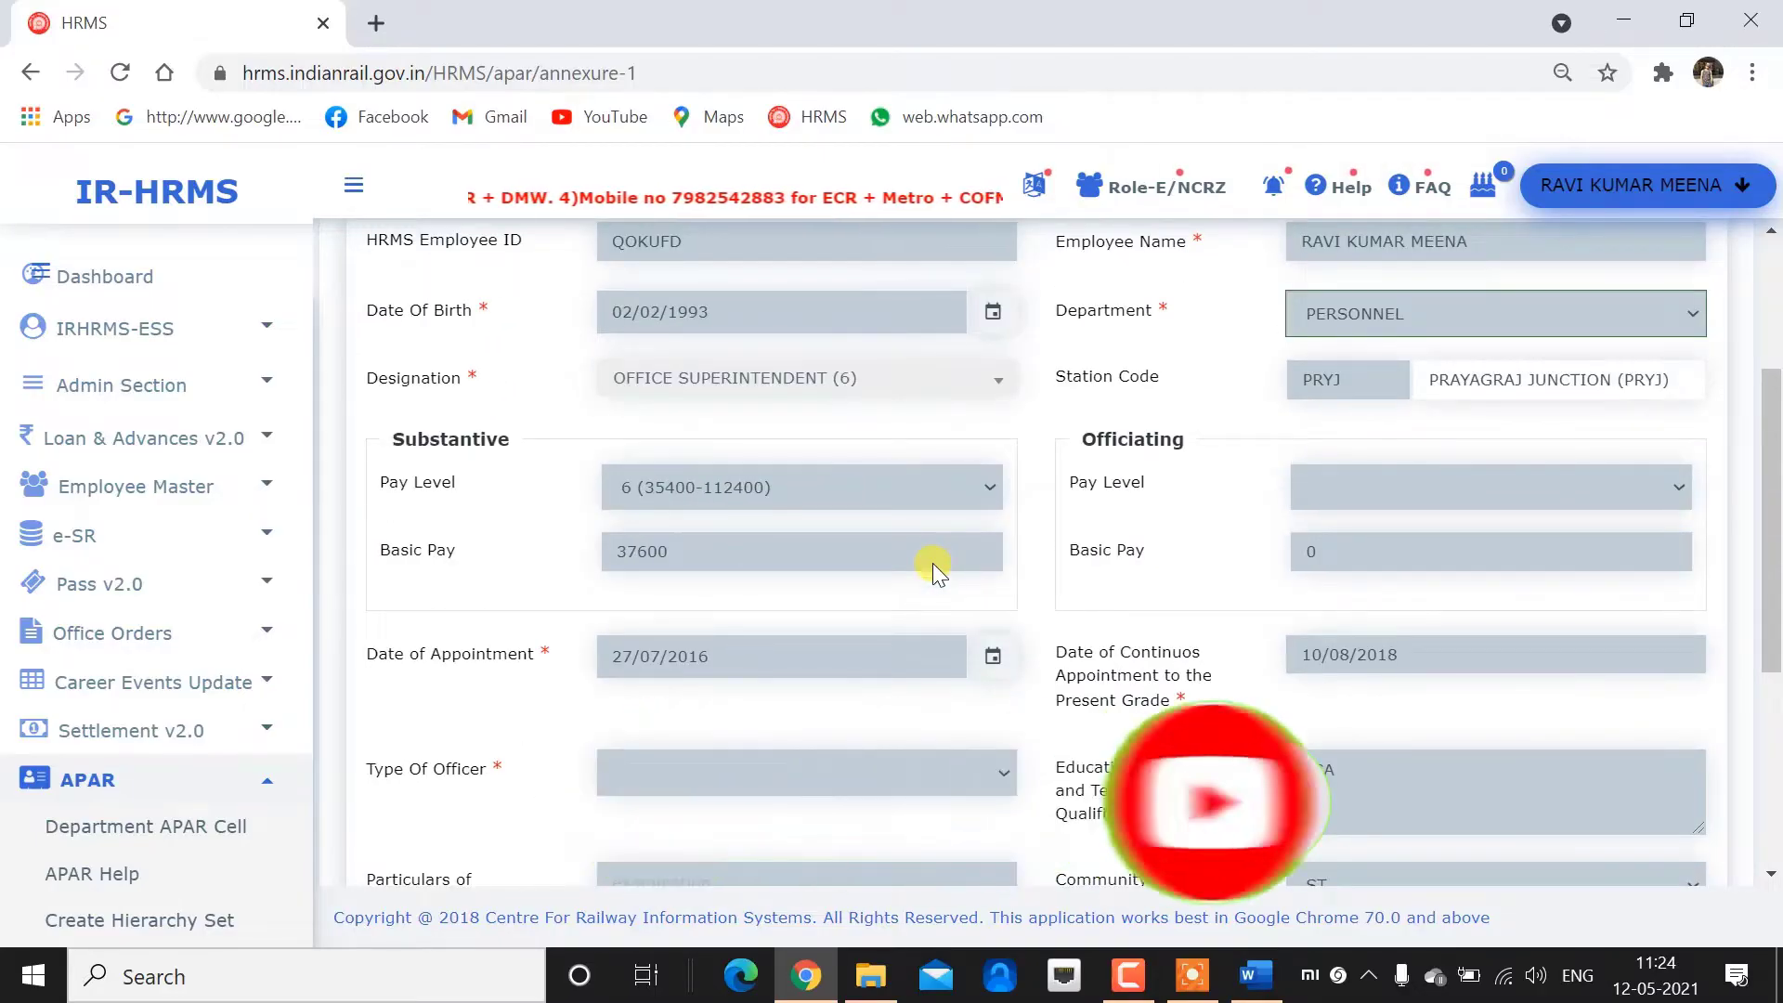
{"action": "scroll", "coordinate": [932, 563], "scroll_direction": "up", "scroll_amount": 3}
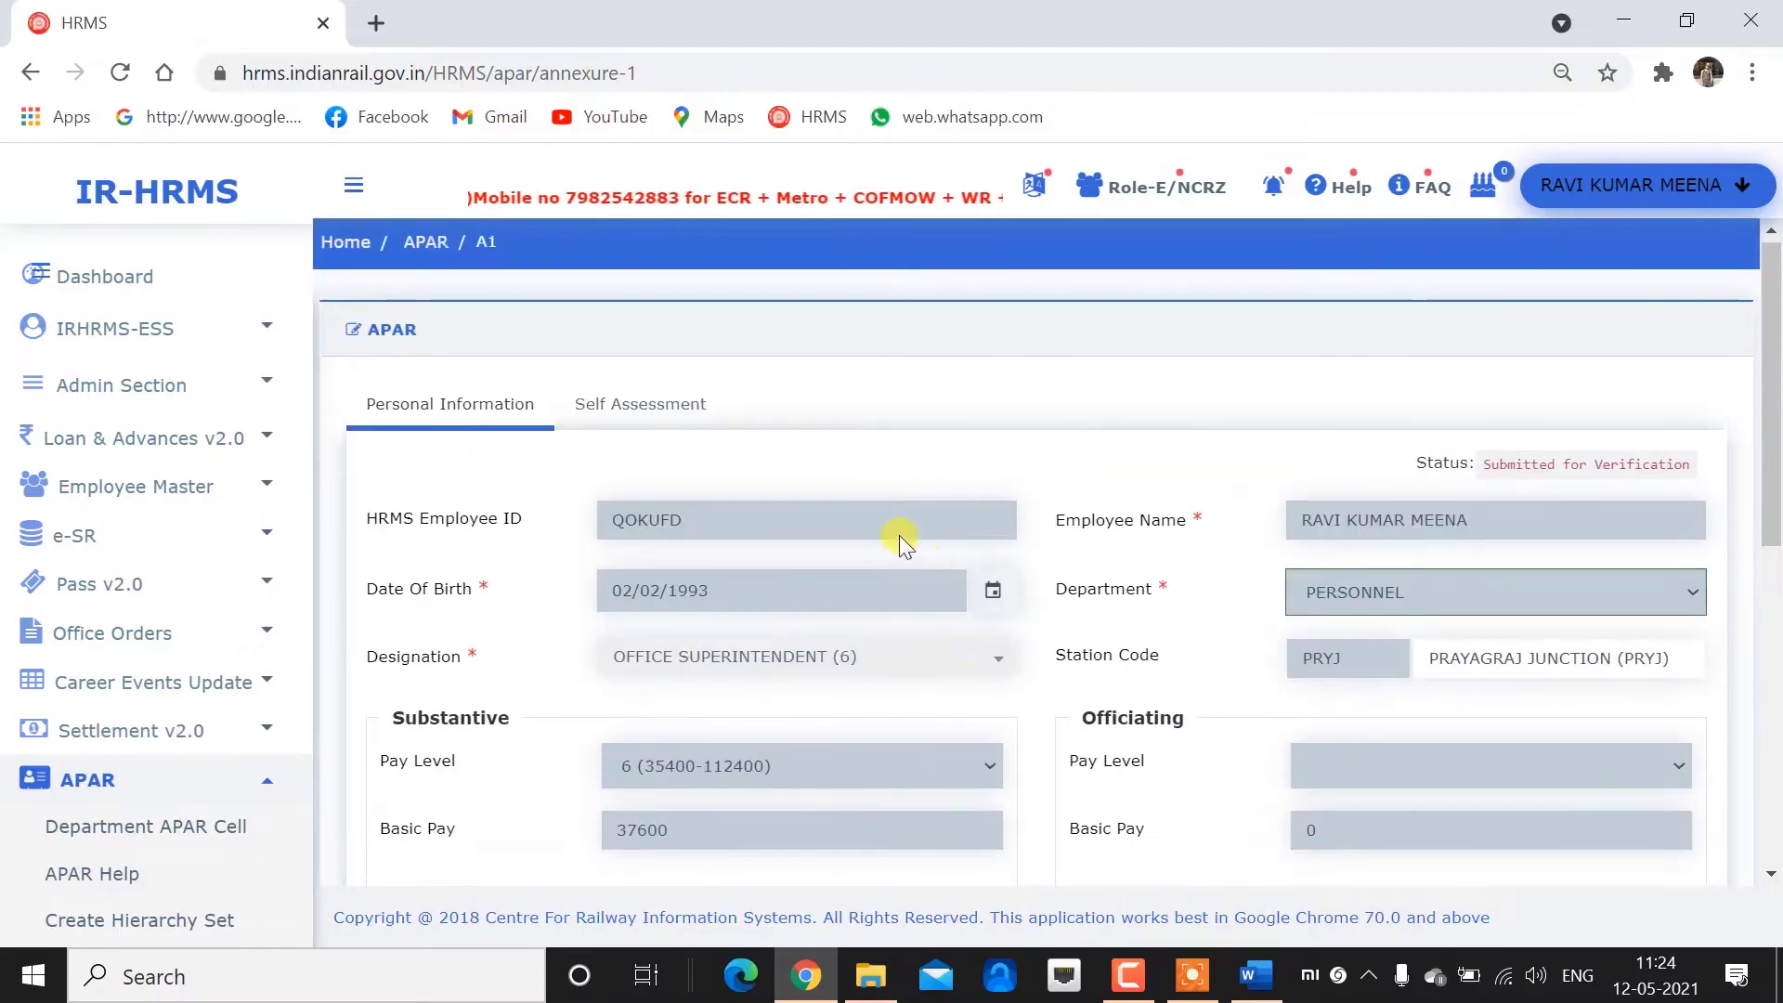
Show the Self Assessment tab with work period 01/04/2020 to 31/03/2021 and empty duty fields.
{"action": "left_click", "coordinate": [641, 413]}
{"action": "scroll", "coordinate": [1043, 495], "scroll_direction": "down", "scroll_amount": 2}
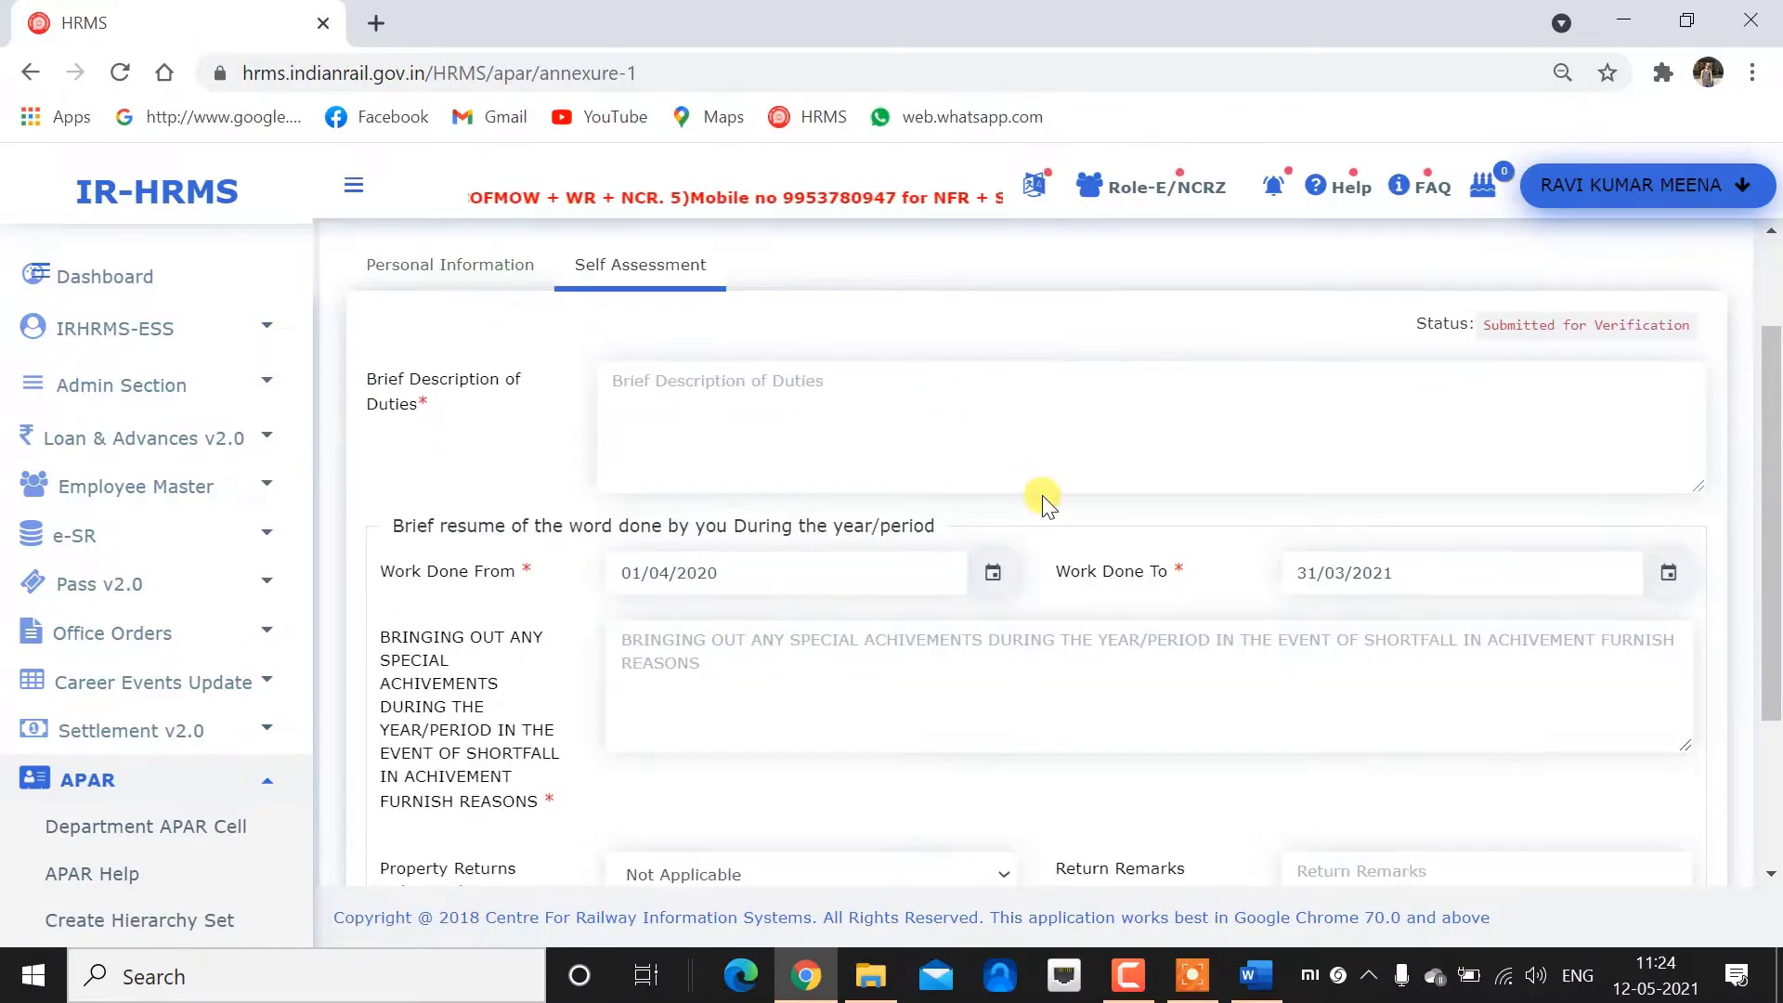
{"action": "scroll", "coordinate": [1046, 515], "scroll_direction": "down", "scroll_amount": 1}
{"action": "scroll", "coordinate": [1046, 520], "scroll_direction": "up", "scroll_amount": 3}
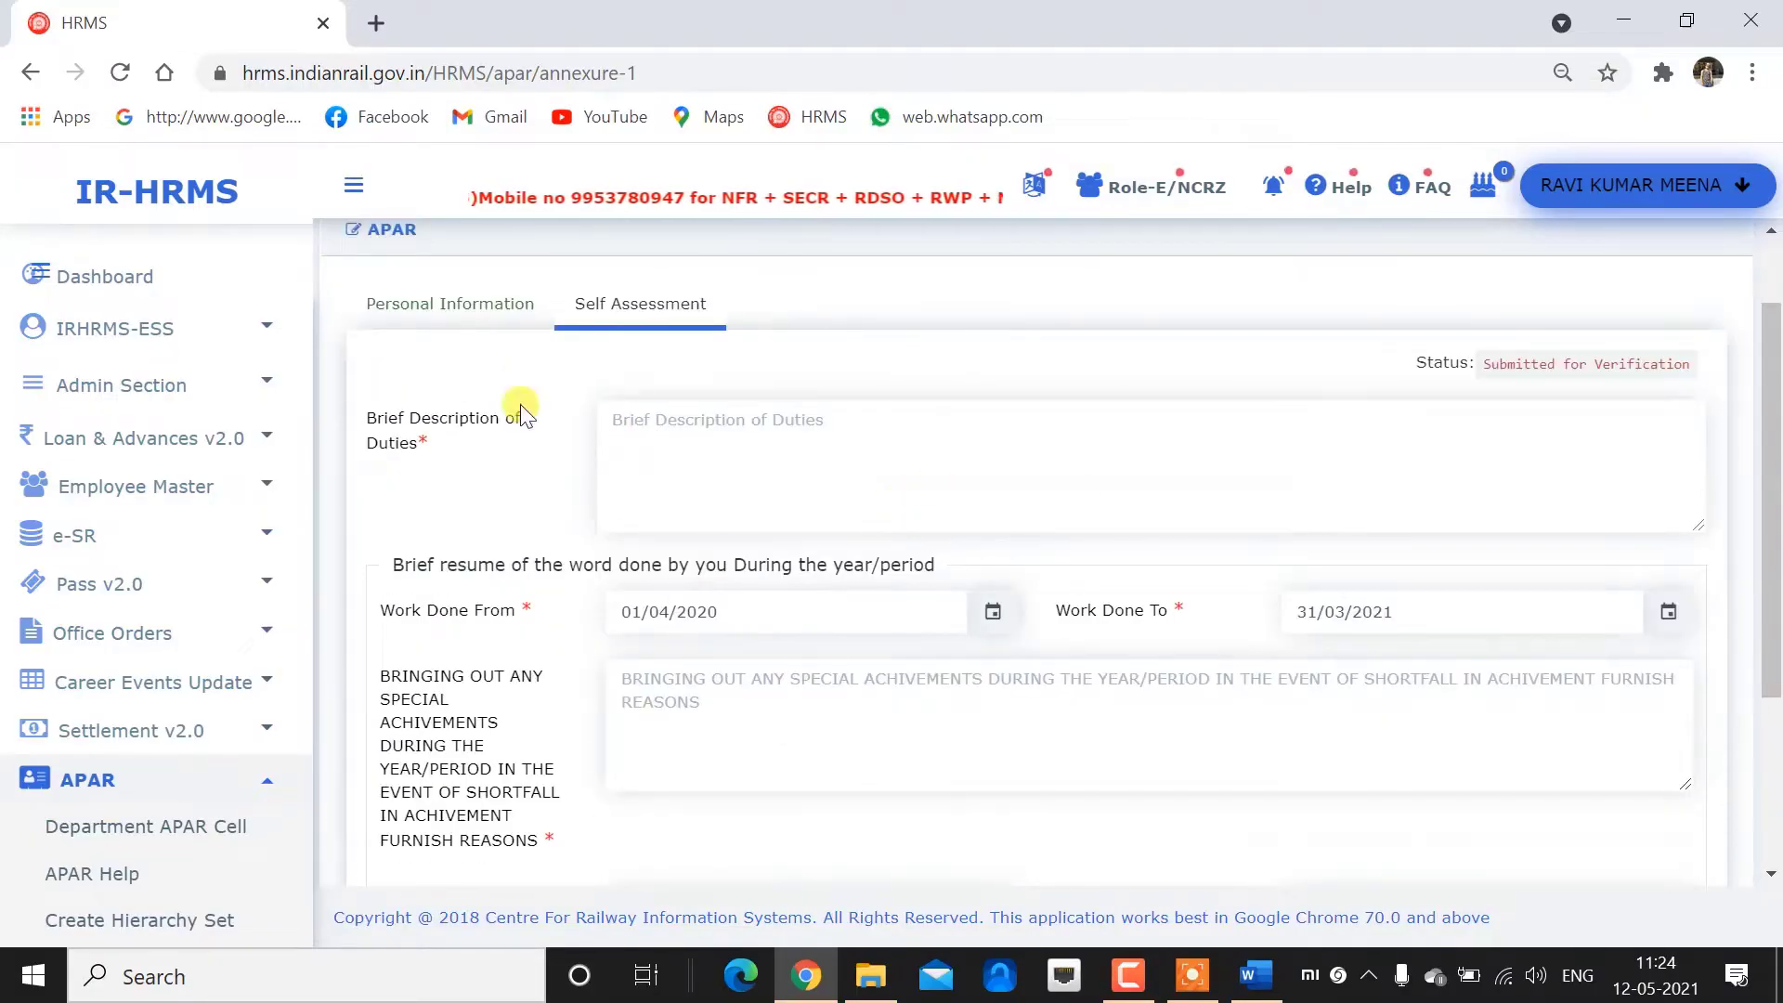
{"action": "left_click", "coordinate": [487, 327]}
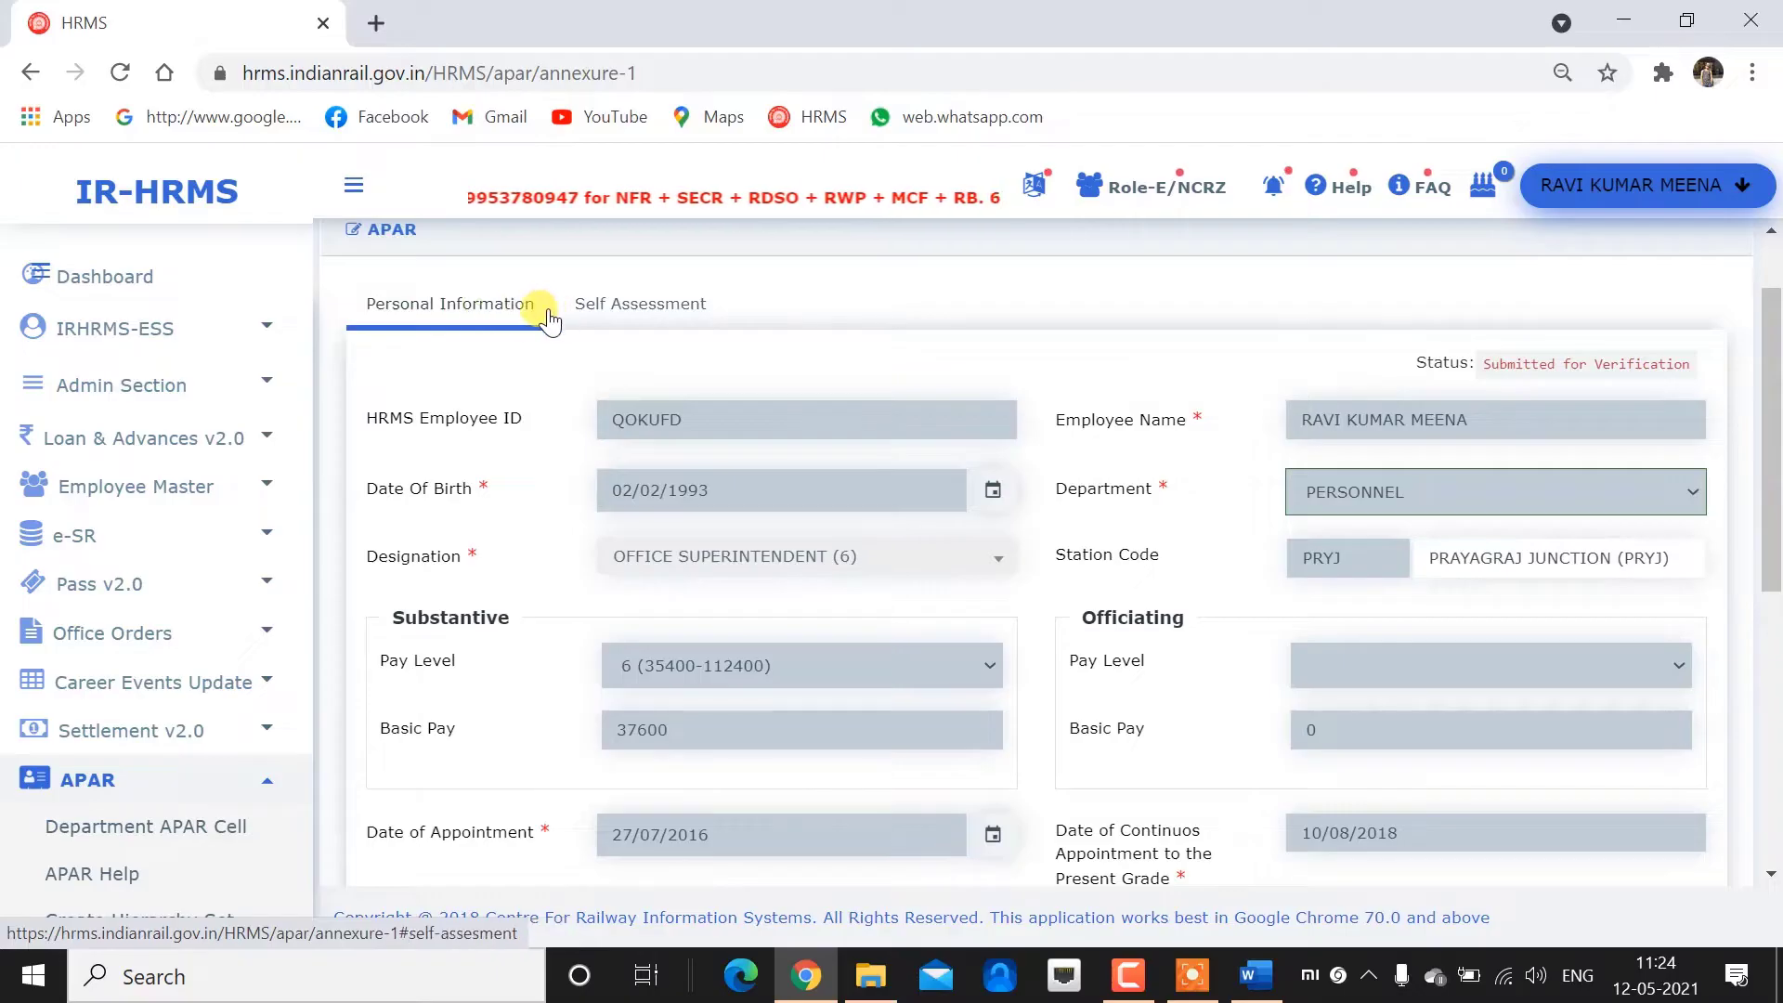
{"action": "left_click", "coordinate": [636, 316]}
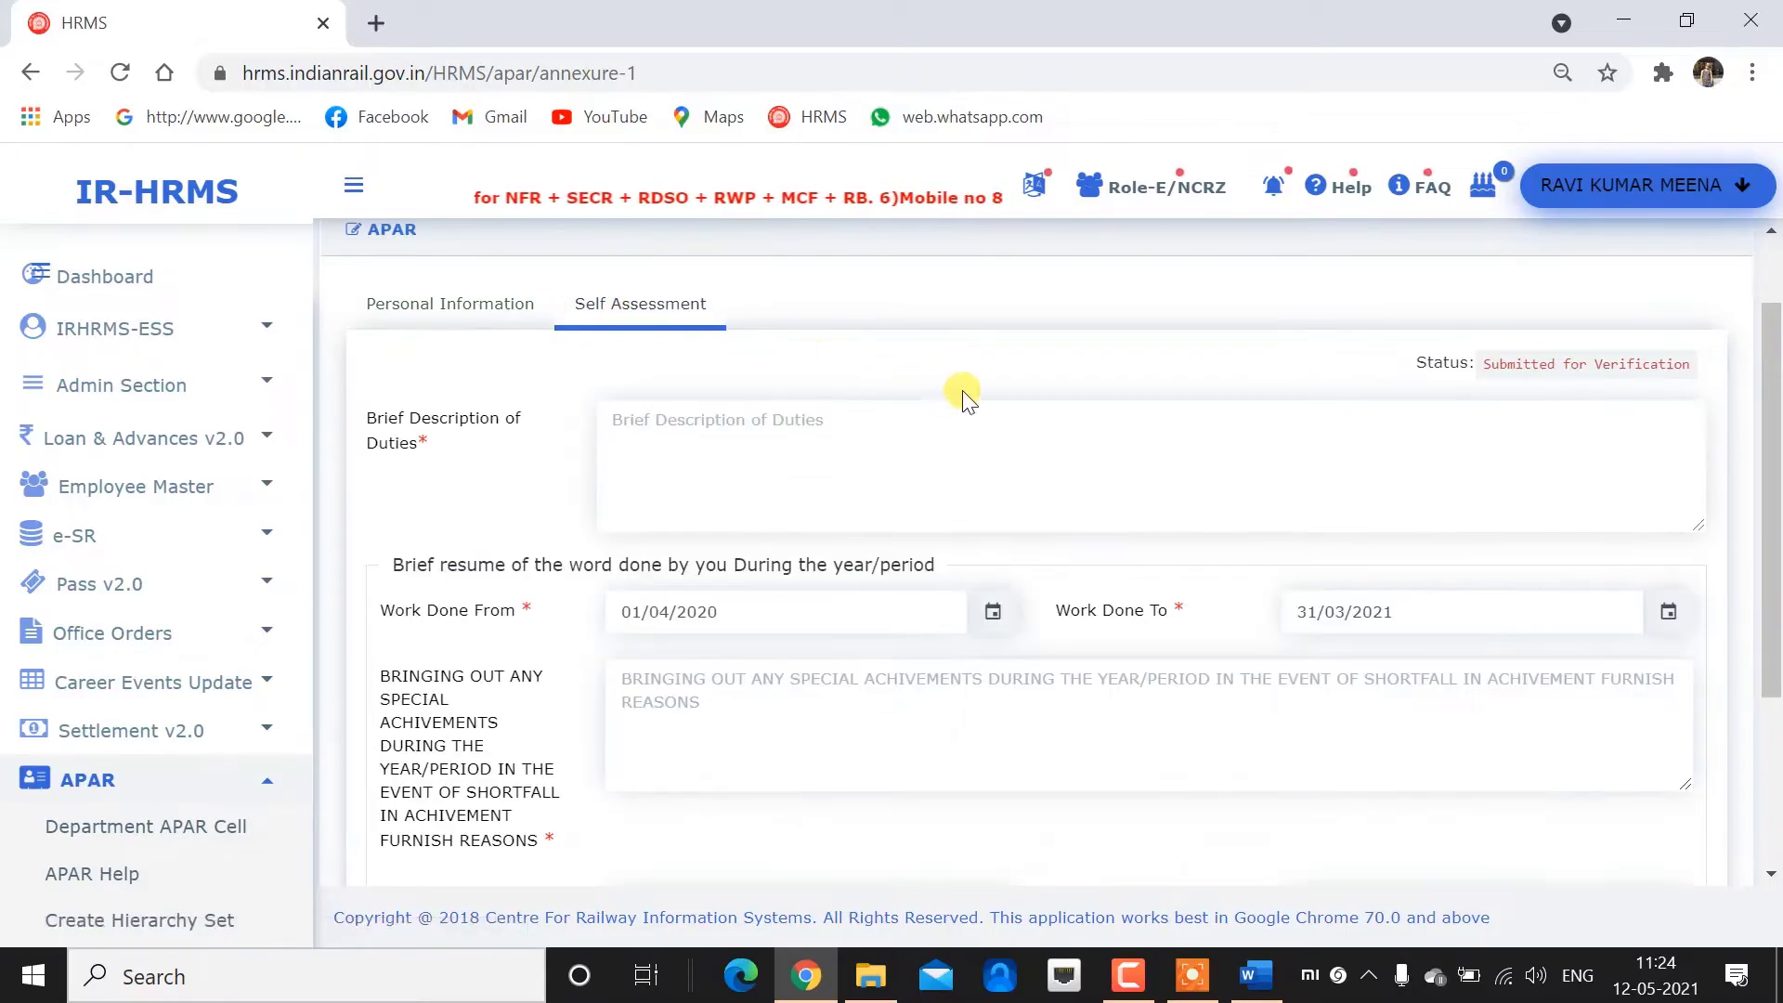
{"action": "scroll", "coordinate": [952, 390], "scroll_direction": "down", "scroll_amount": 4}
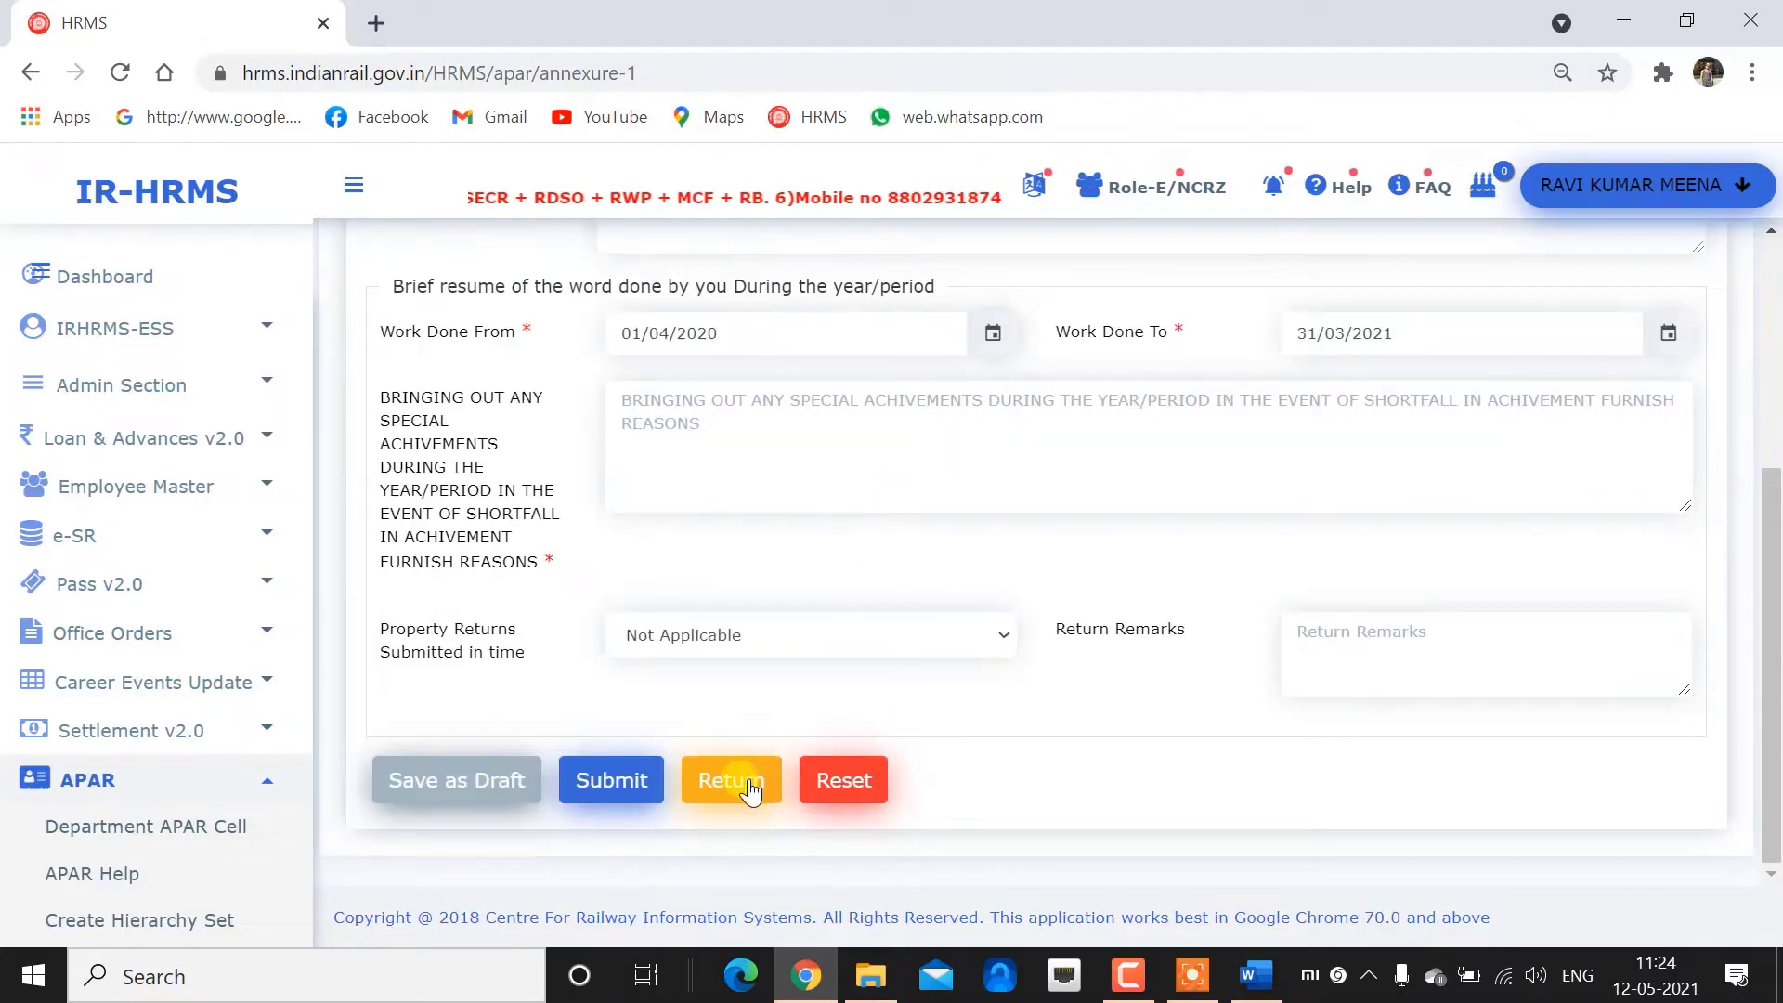
{"action": "scroll", "coordinate": [864, 477], "scroll_direction": "up", "scroll_amount": 4}
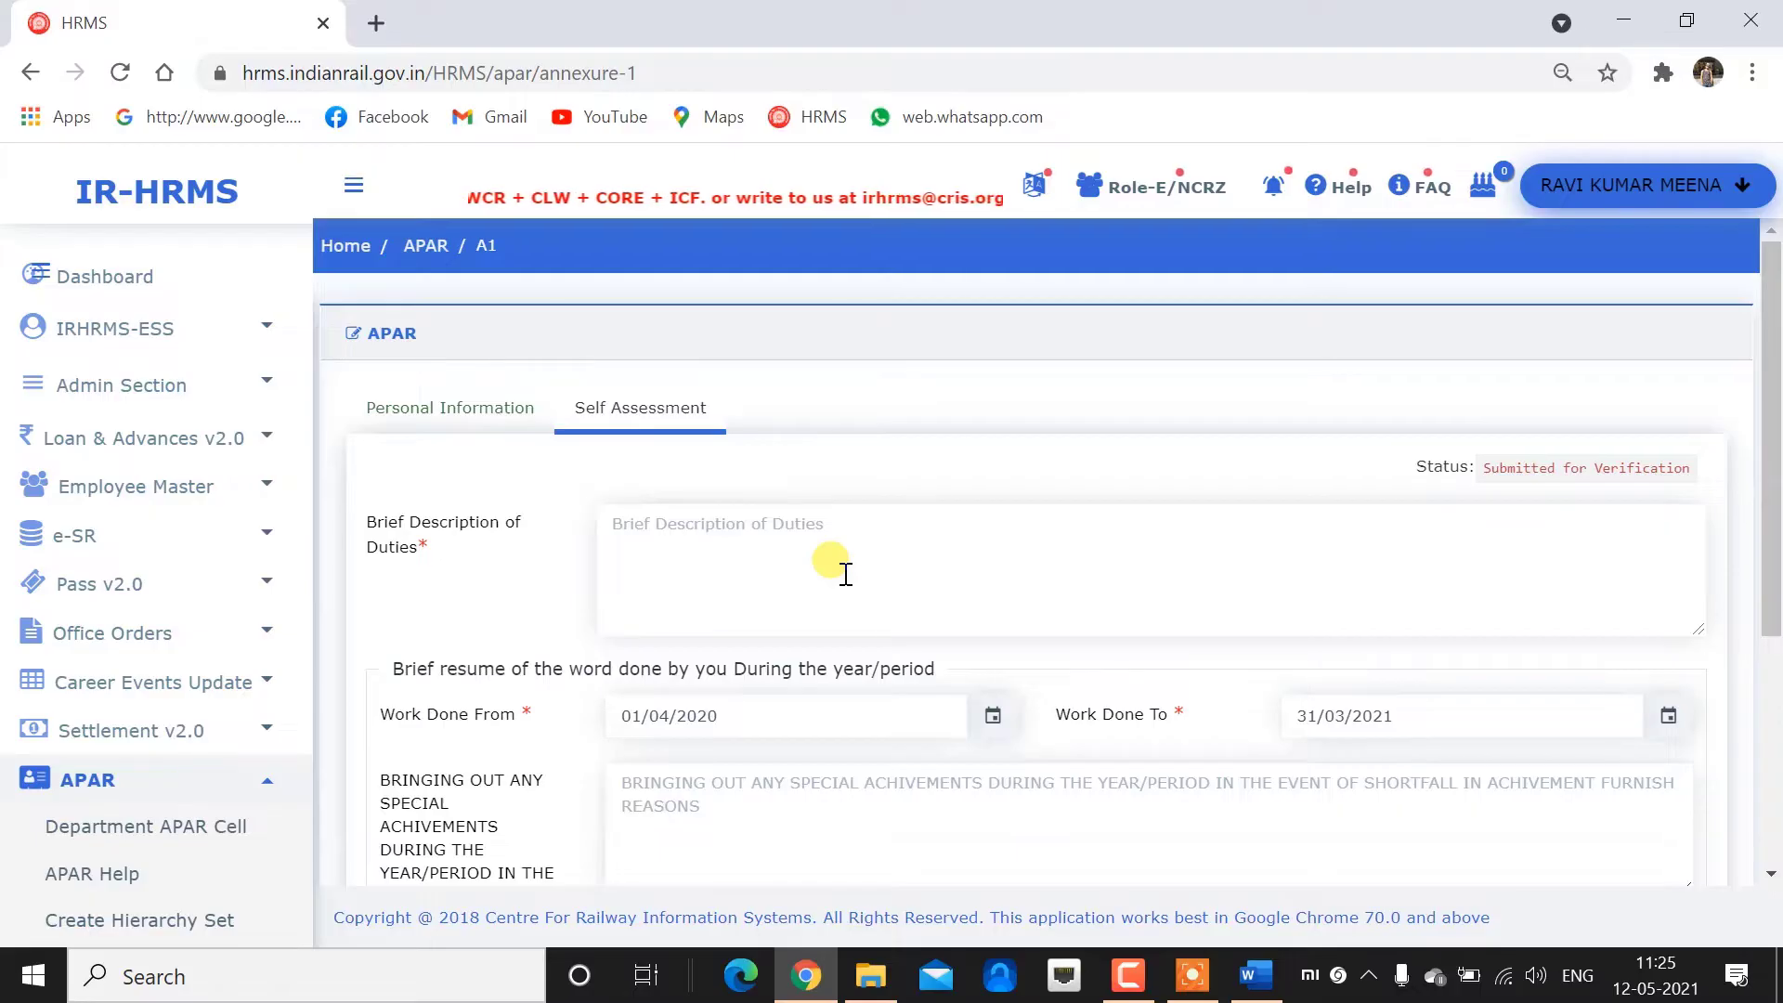
{"action": "left_click", "coordinate": [839, 557]}
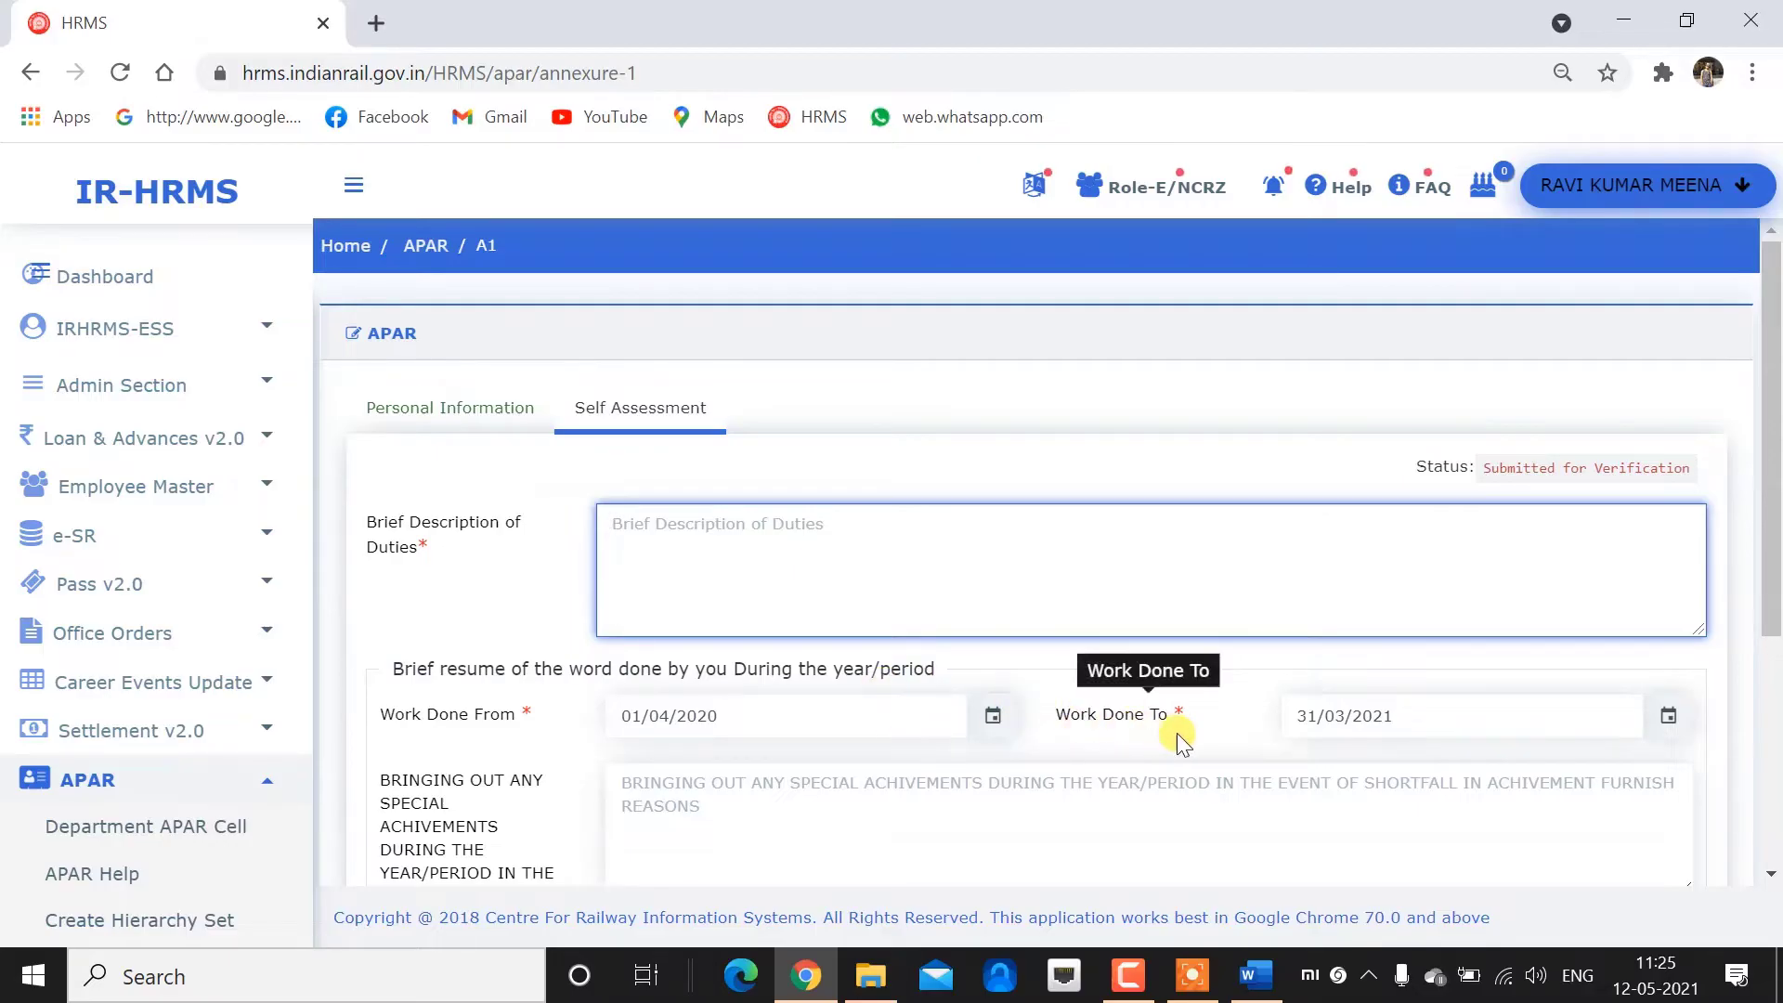
{"action": "scroll", "coordinate": [1173, 717], "scroll_direction": "down", "scroll_amount": 4}
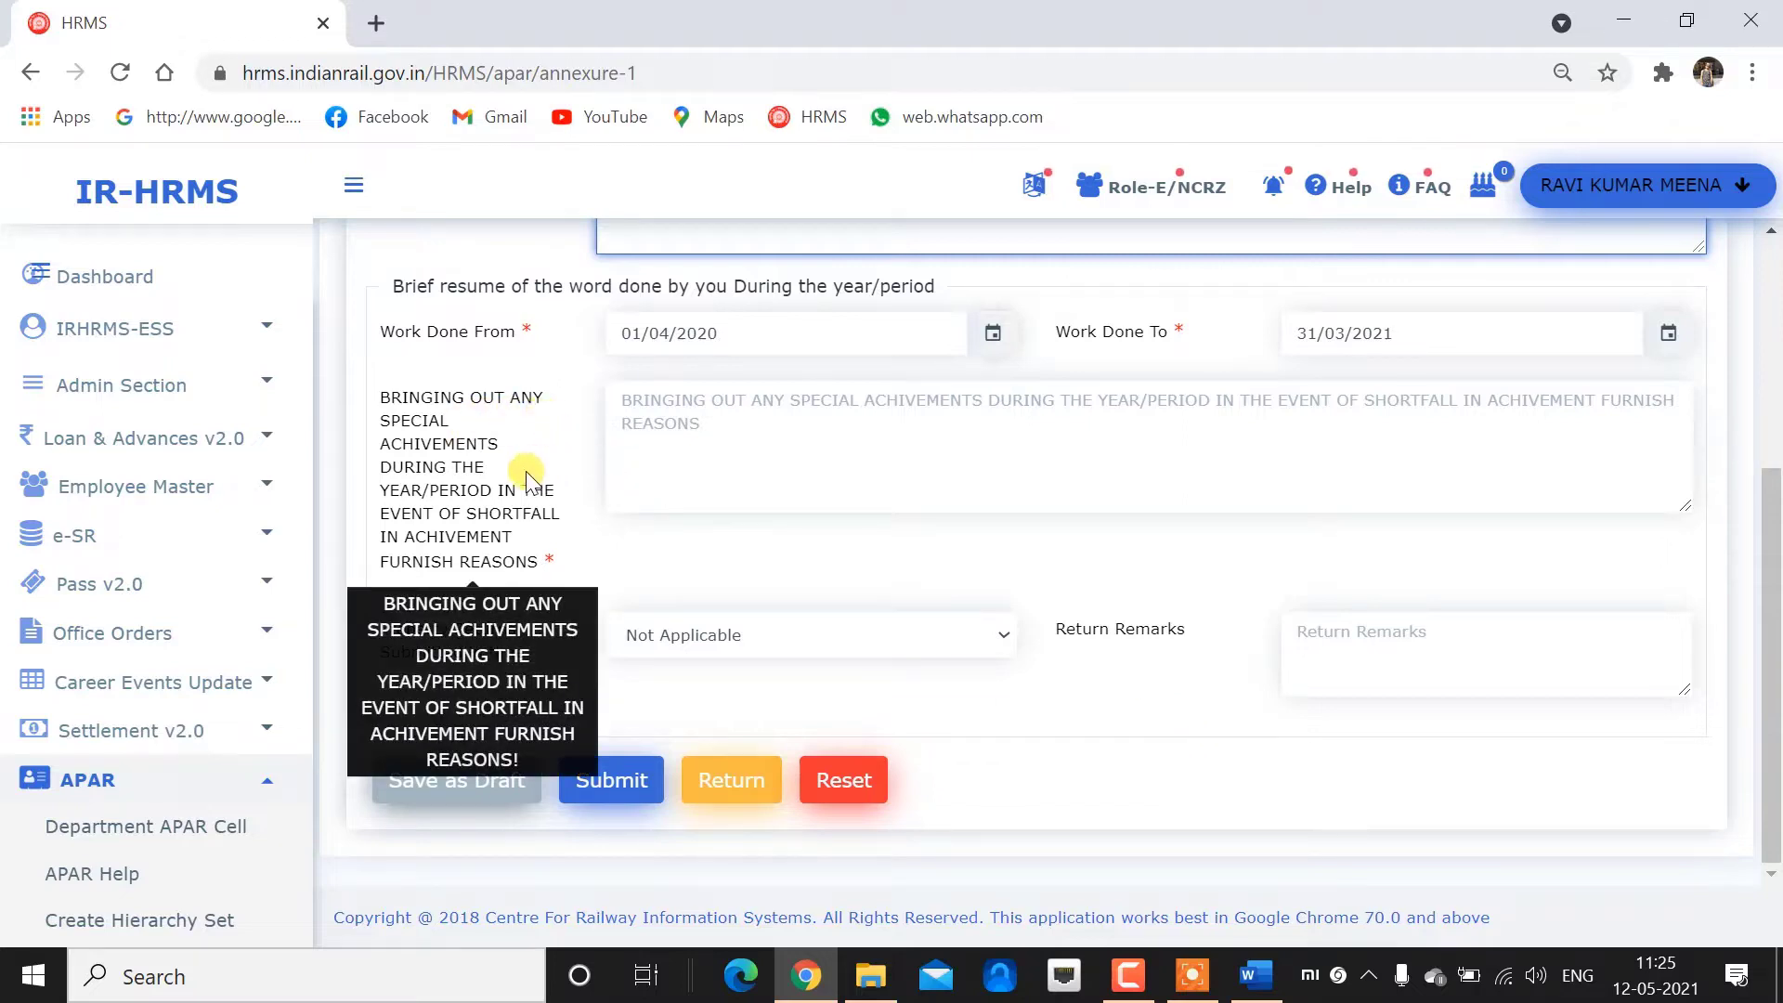
{"action": "left_click", "coordinate": [753, 433]}
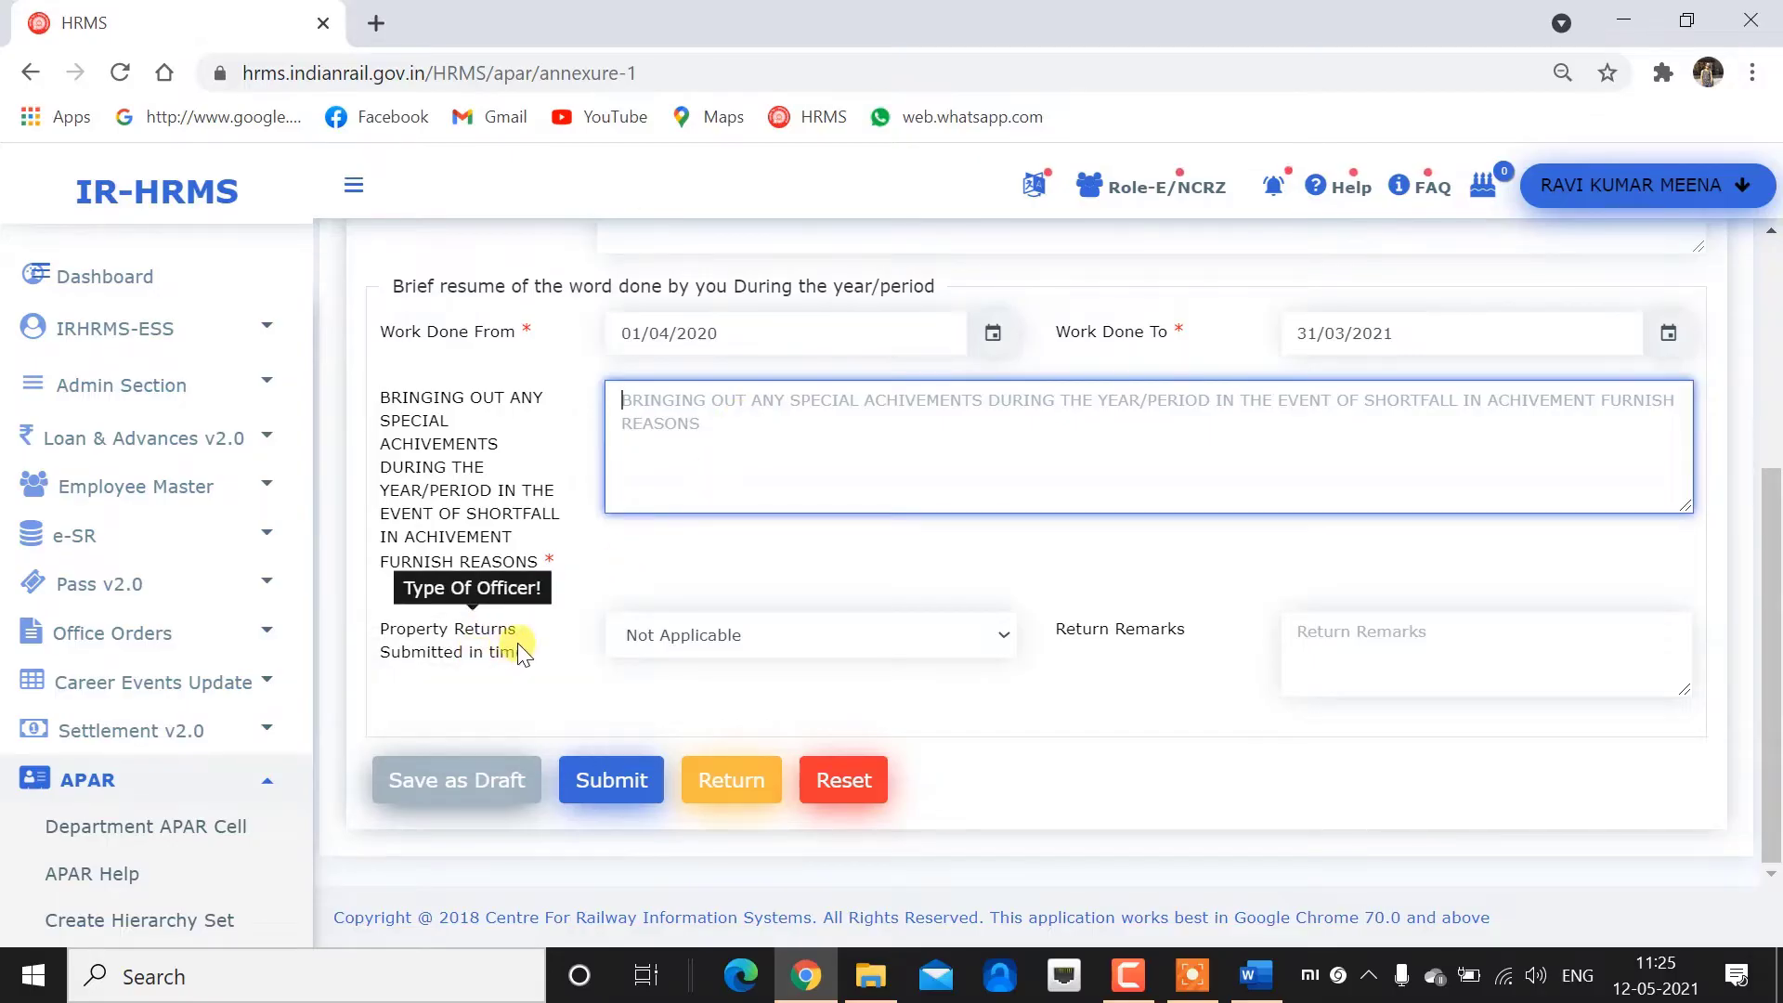
{"action": "left_click", "coordinate": [715, 639]}
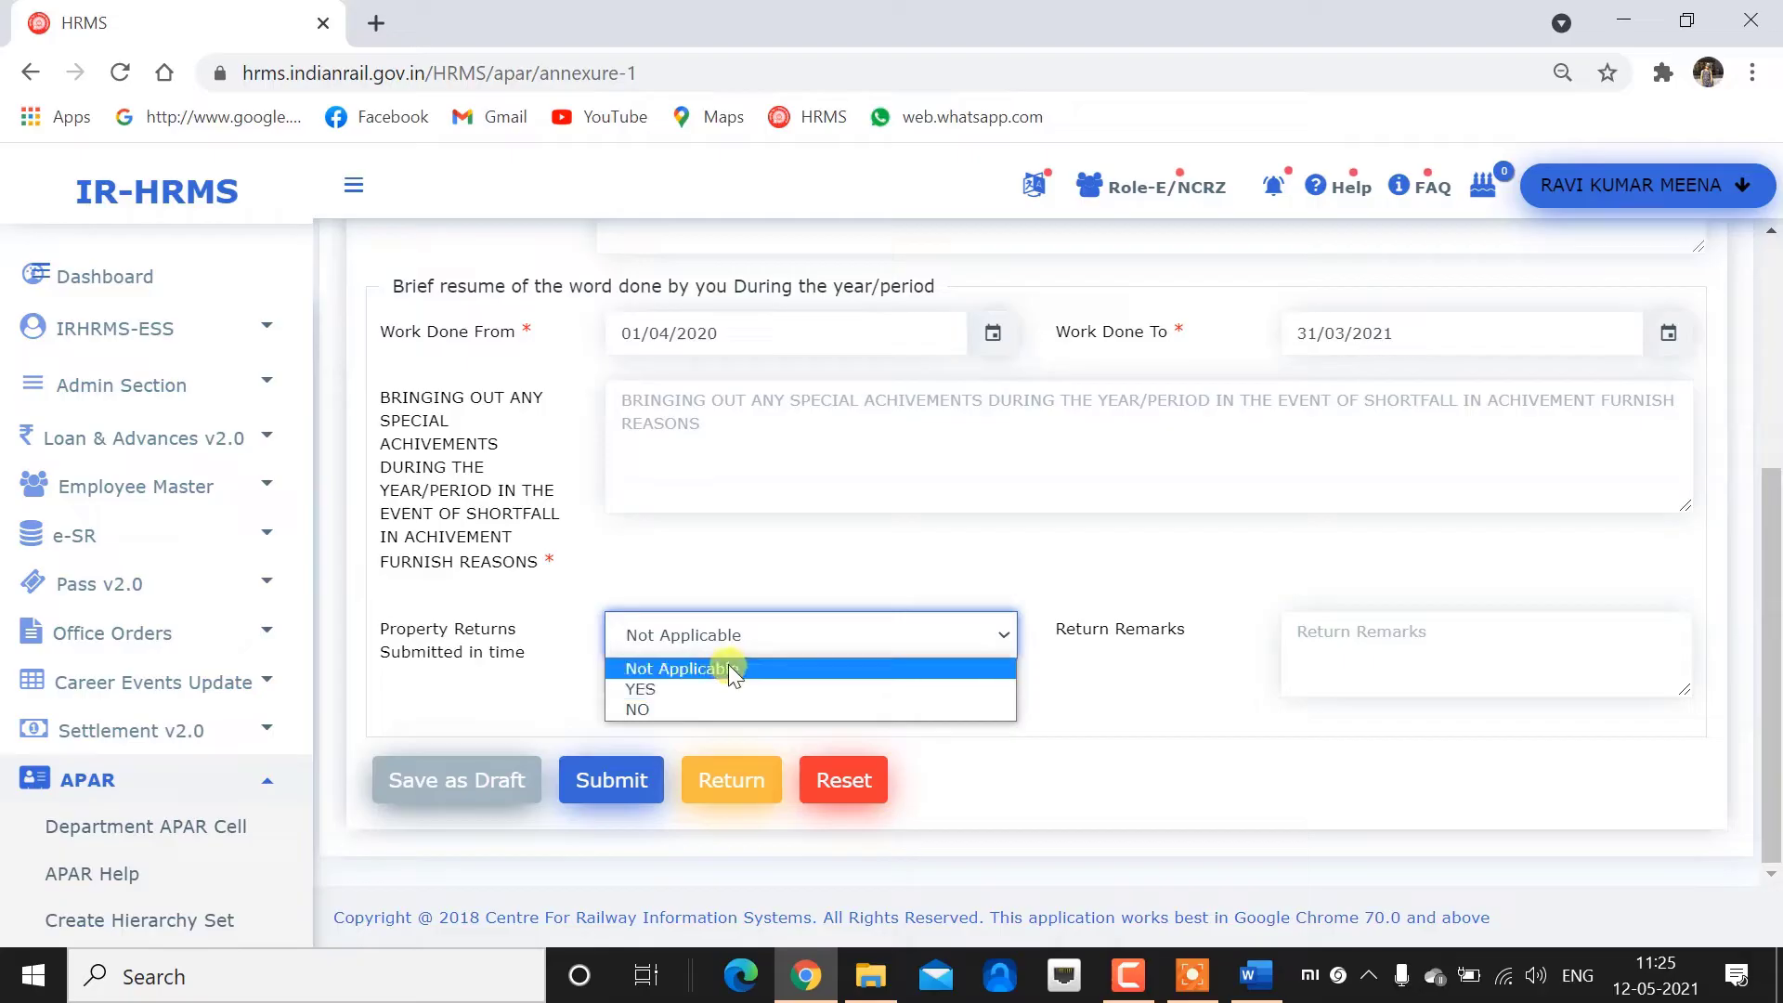
{"action": "left_click", "coordinate": [728, 665]}
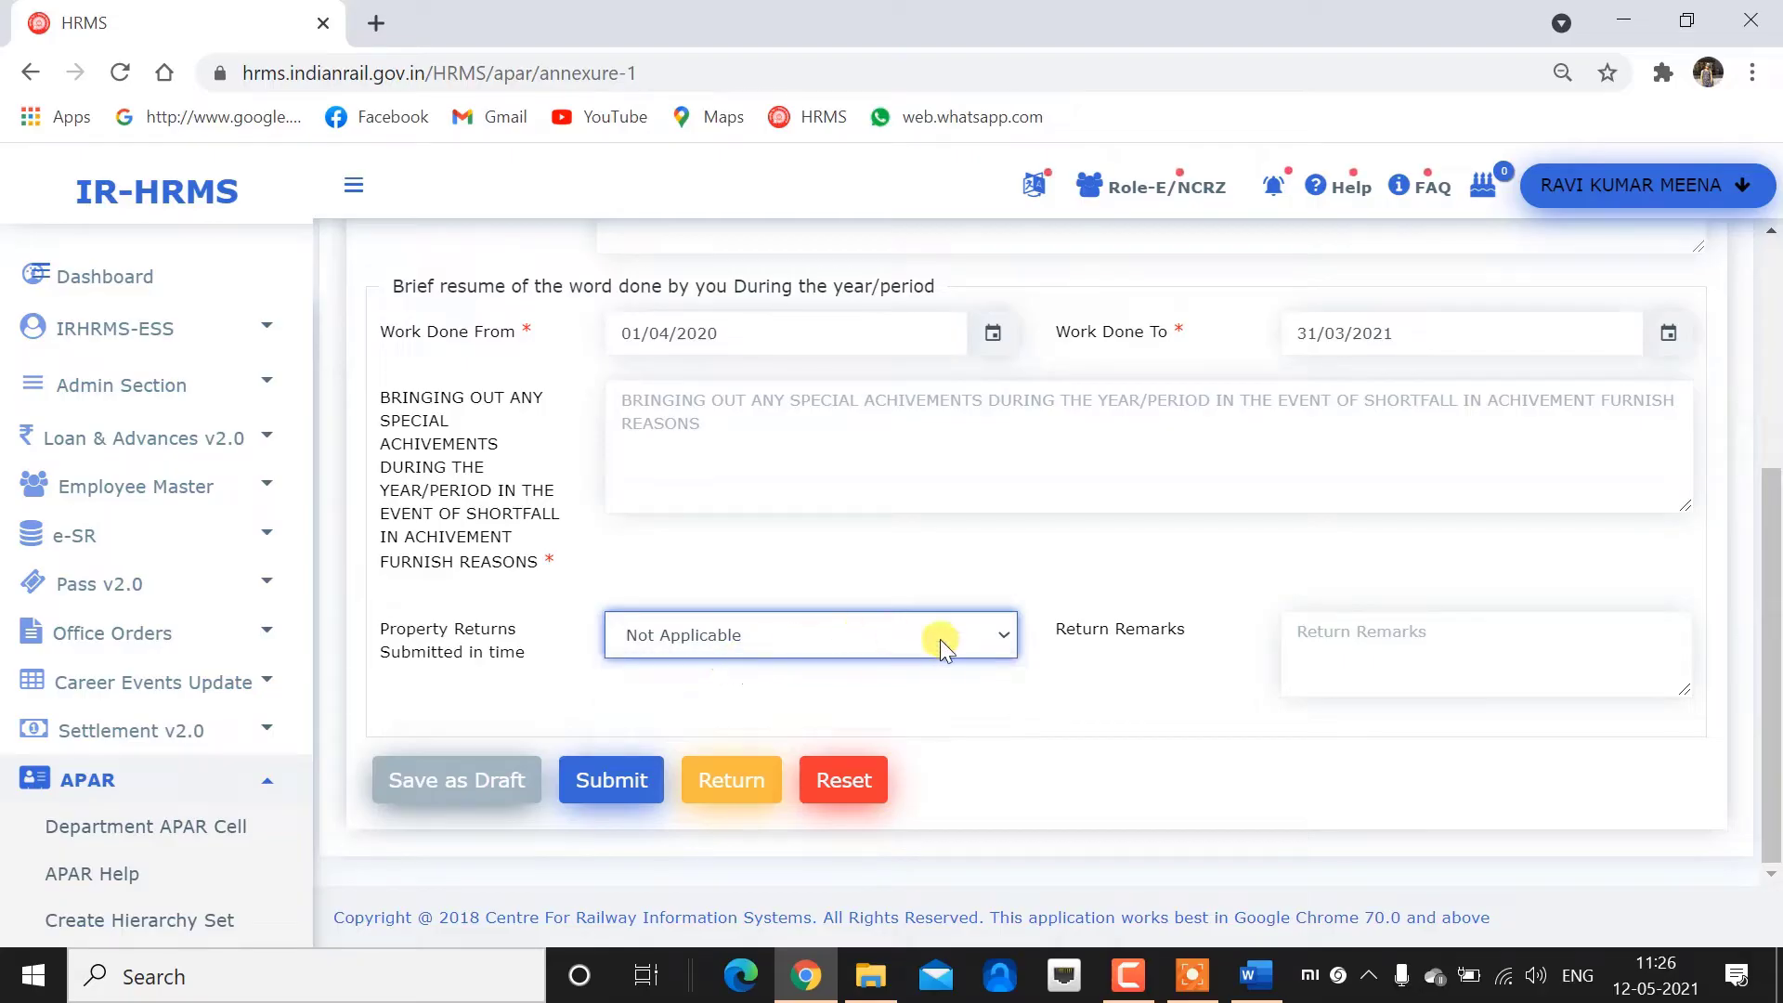
{"action": "left_click", "coordinate": [1465, 650]}
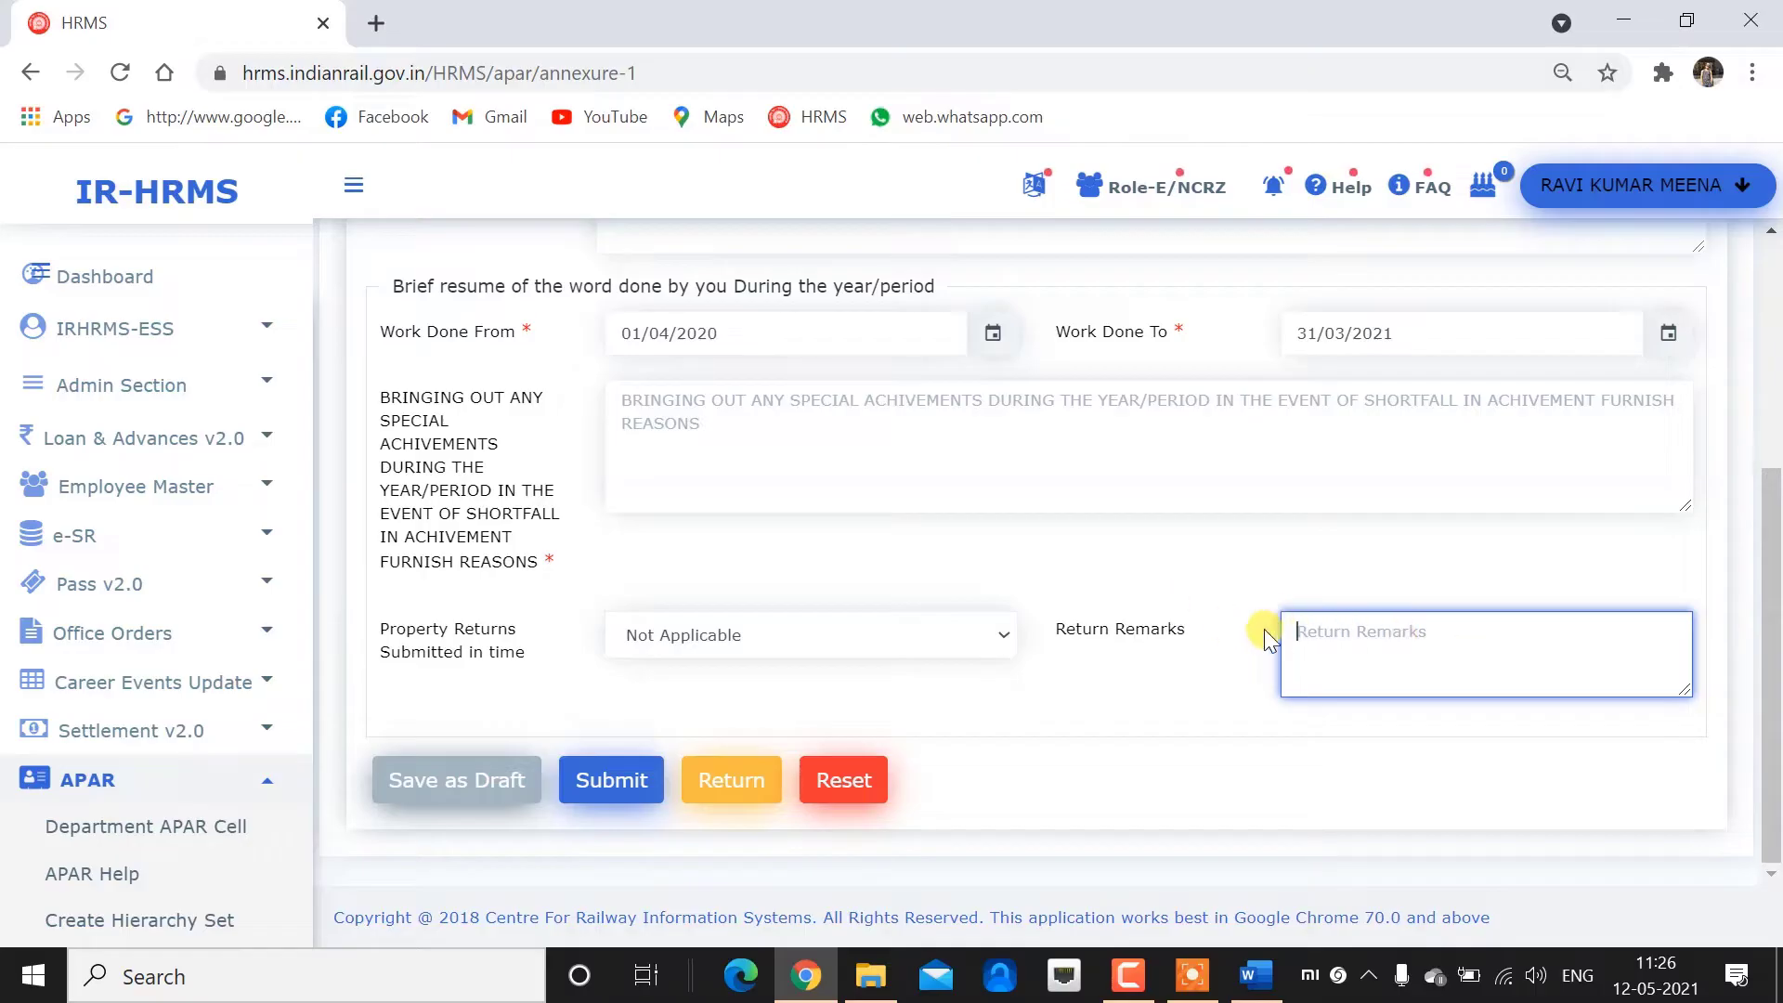
{"action": "scroll", "coordinate": [1140, 576], "scroll_direction": "up", "scroll_amount": 4}
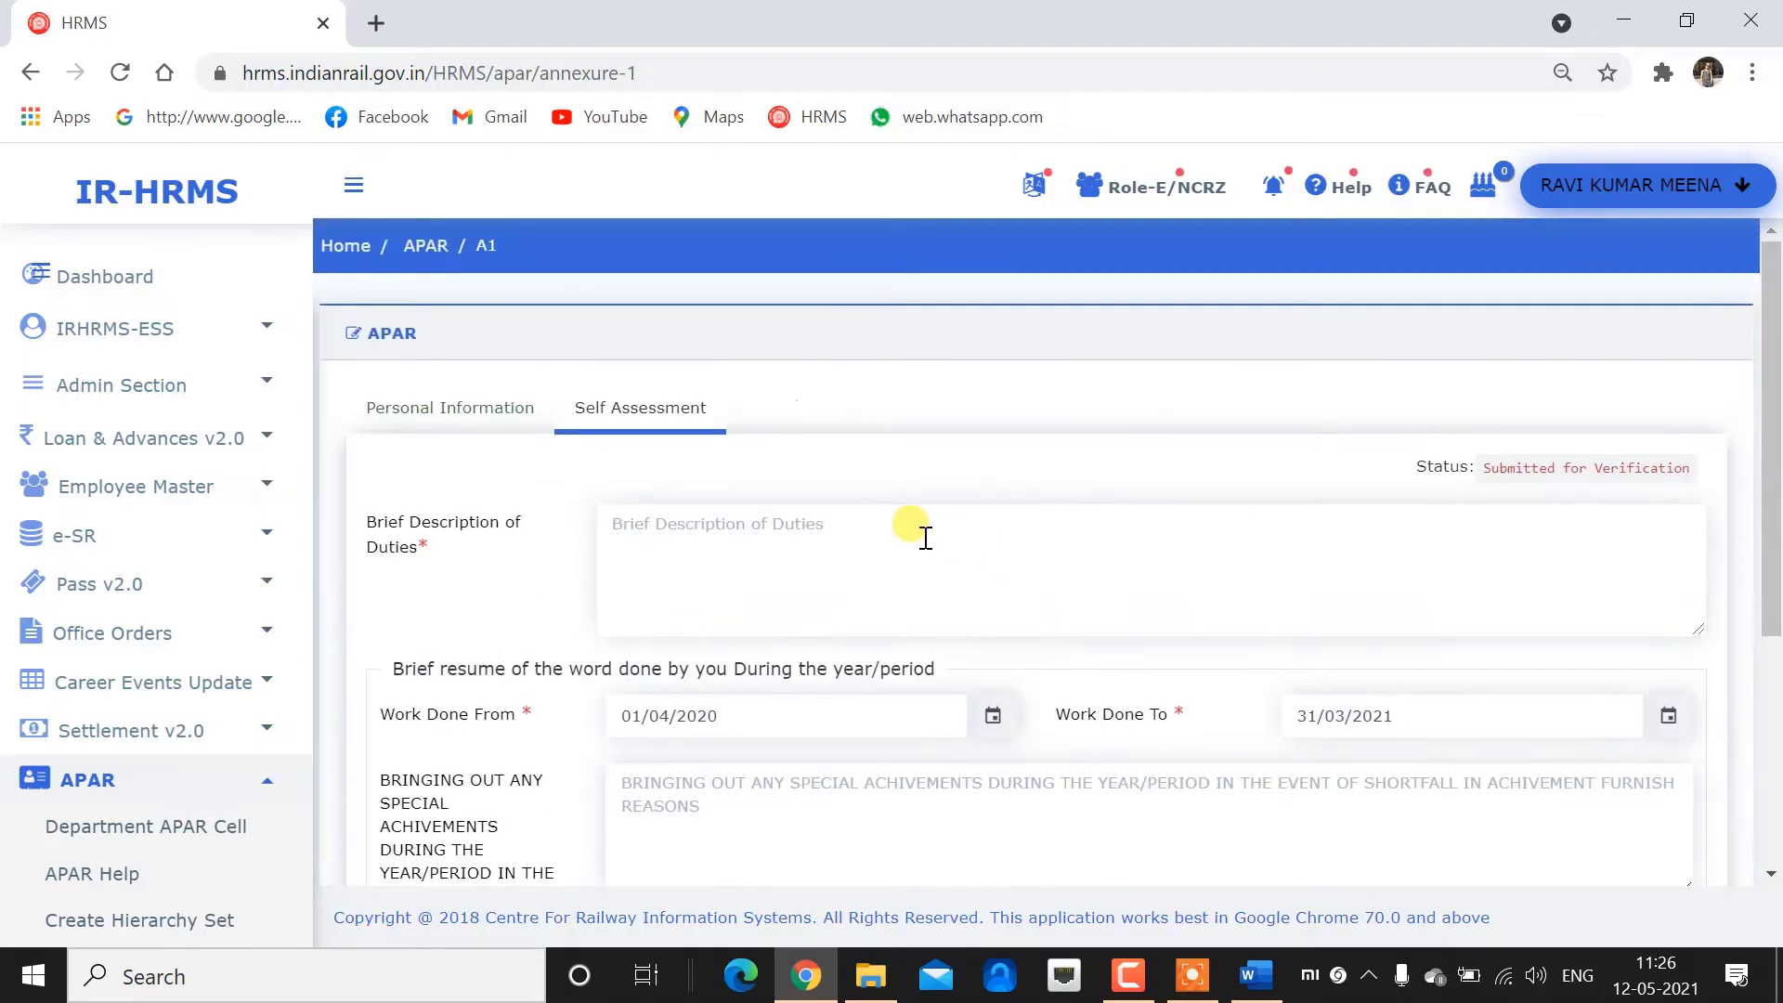
{"action": "left_click", "coordinate": [800, 565]}
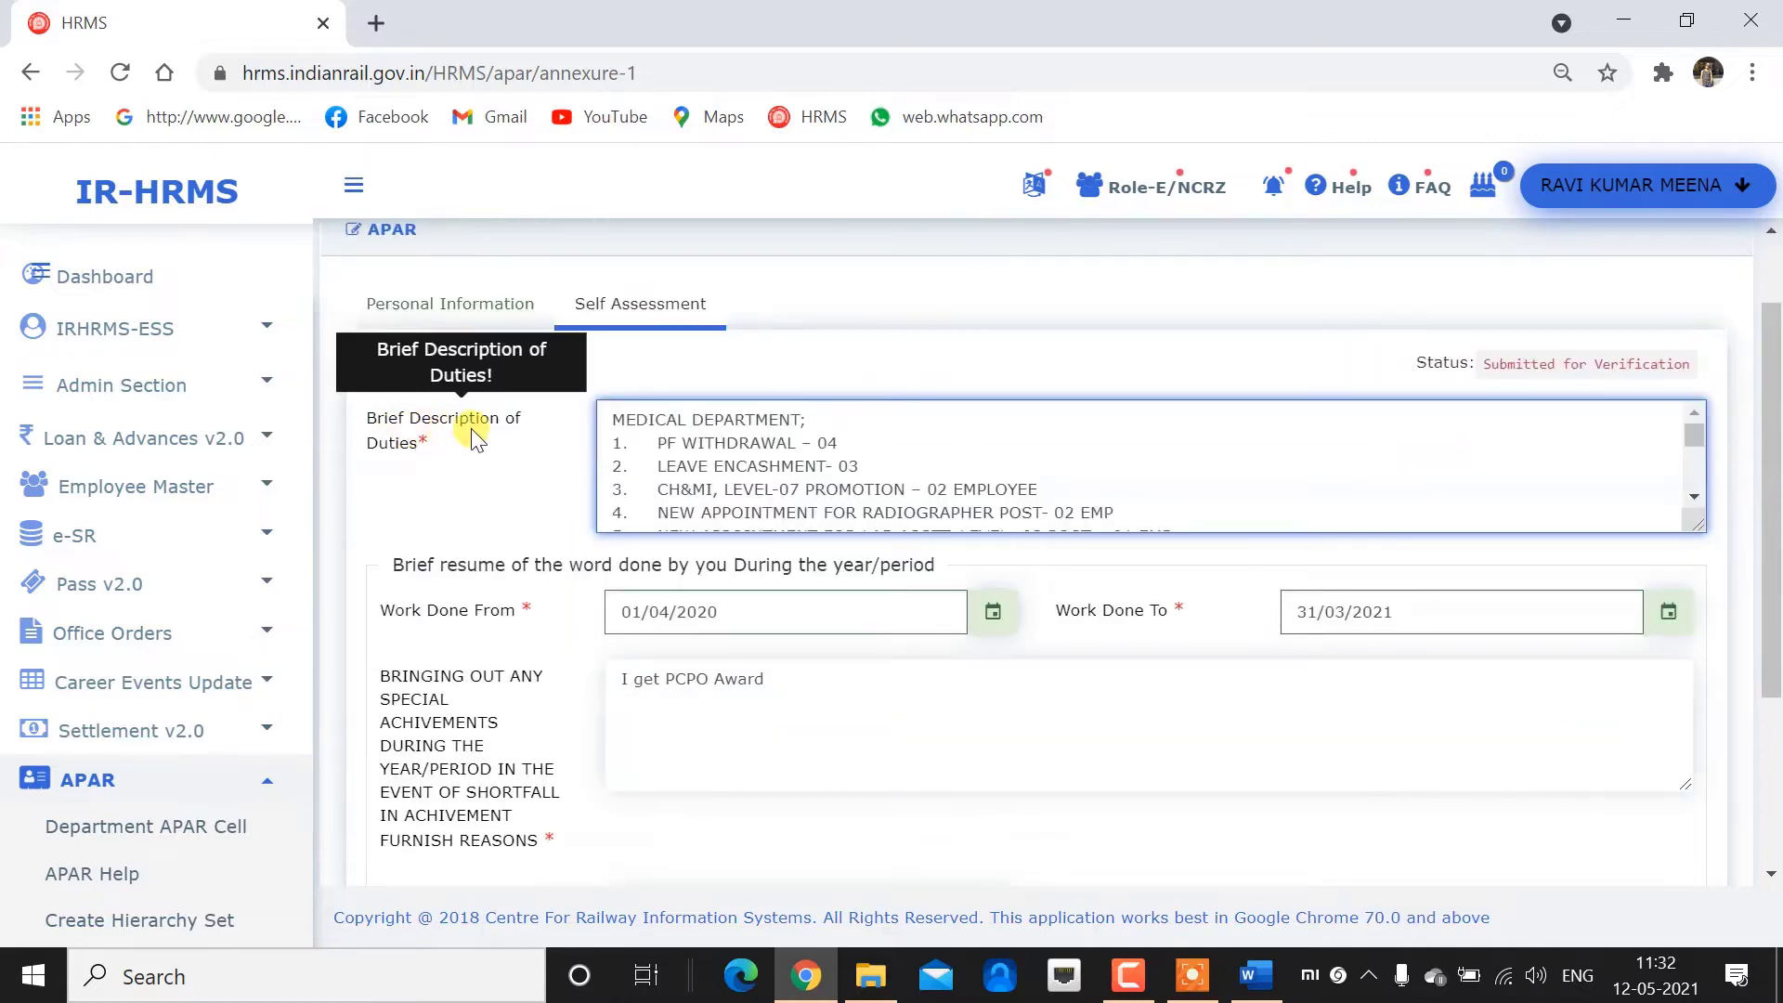
Check the entered medical department duties and the 'I get PCPO Award' achievement.
{"action": "left_click", "coordinate": [923, 465]}
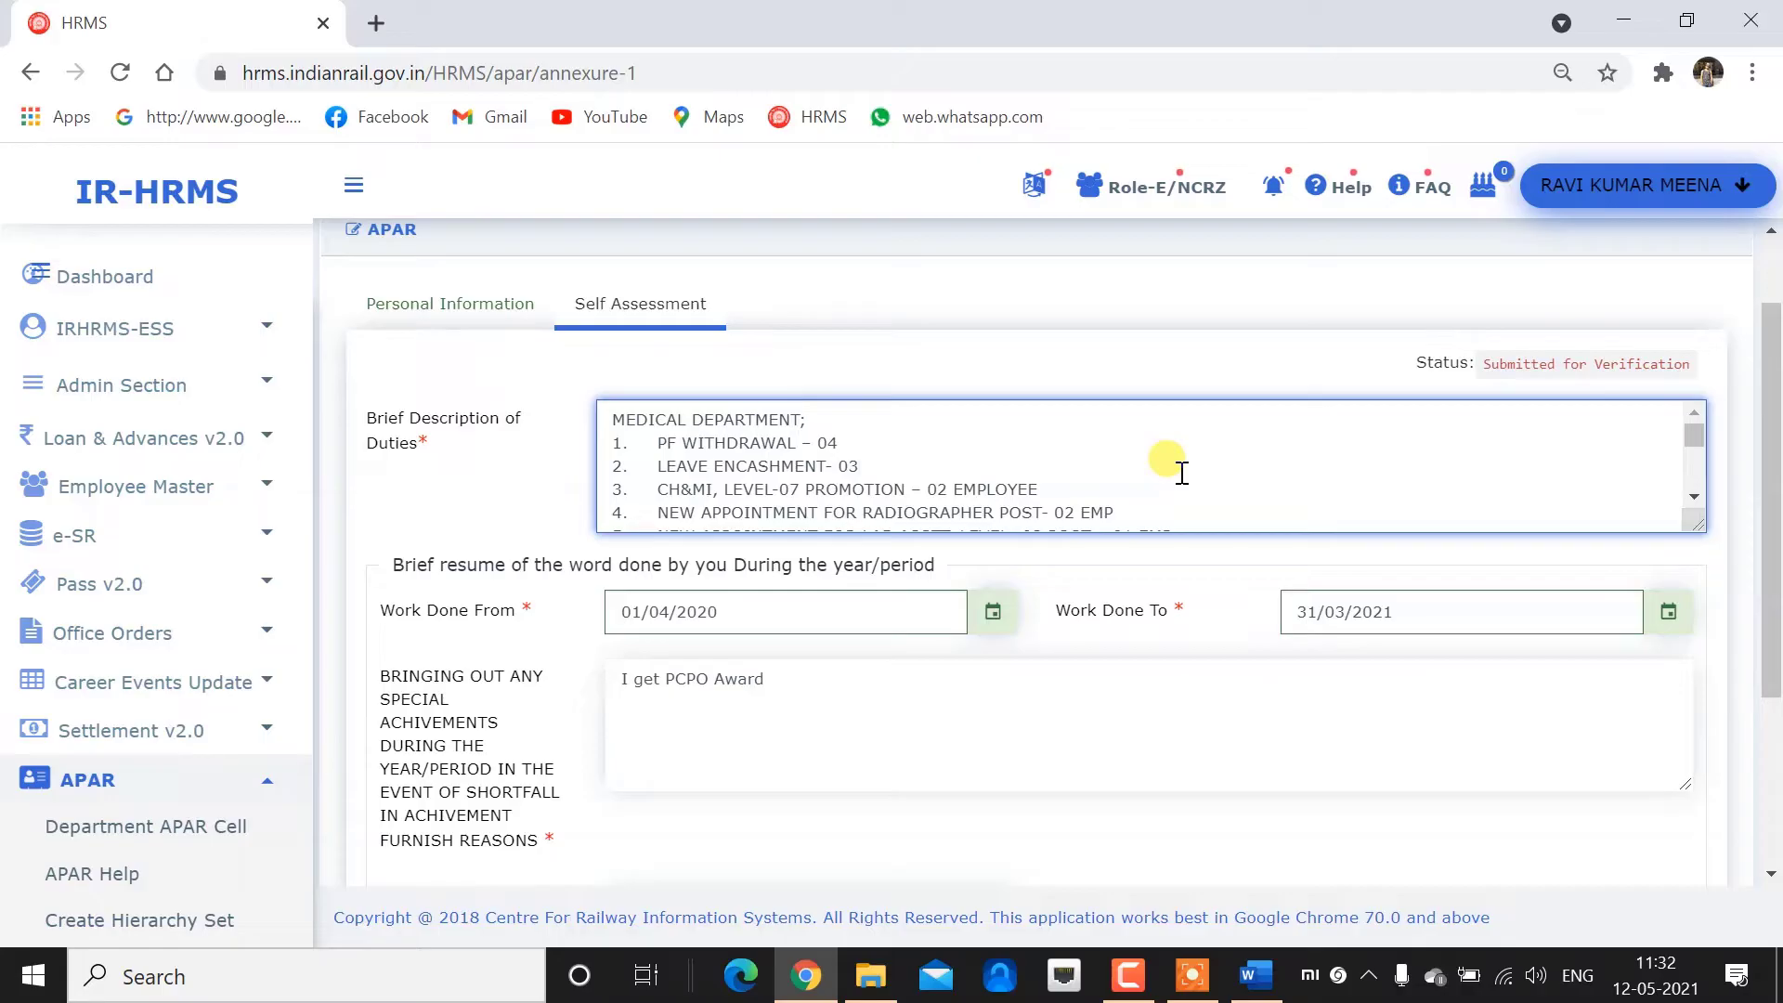
{"action": "scroll", "coordinate": [1171, 464], "scroll_direction": "down", "scroll_amount": 5}
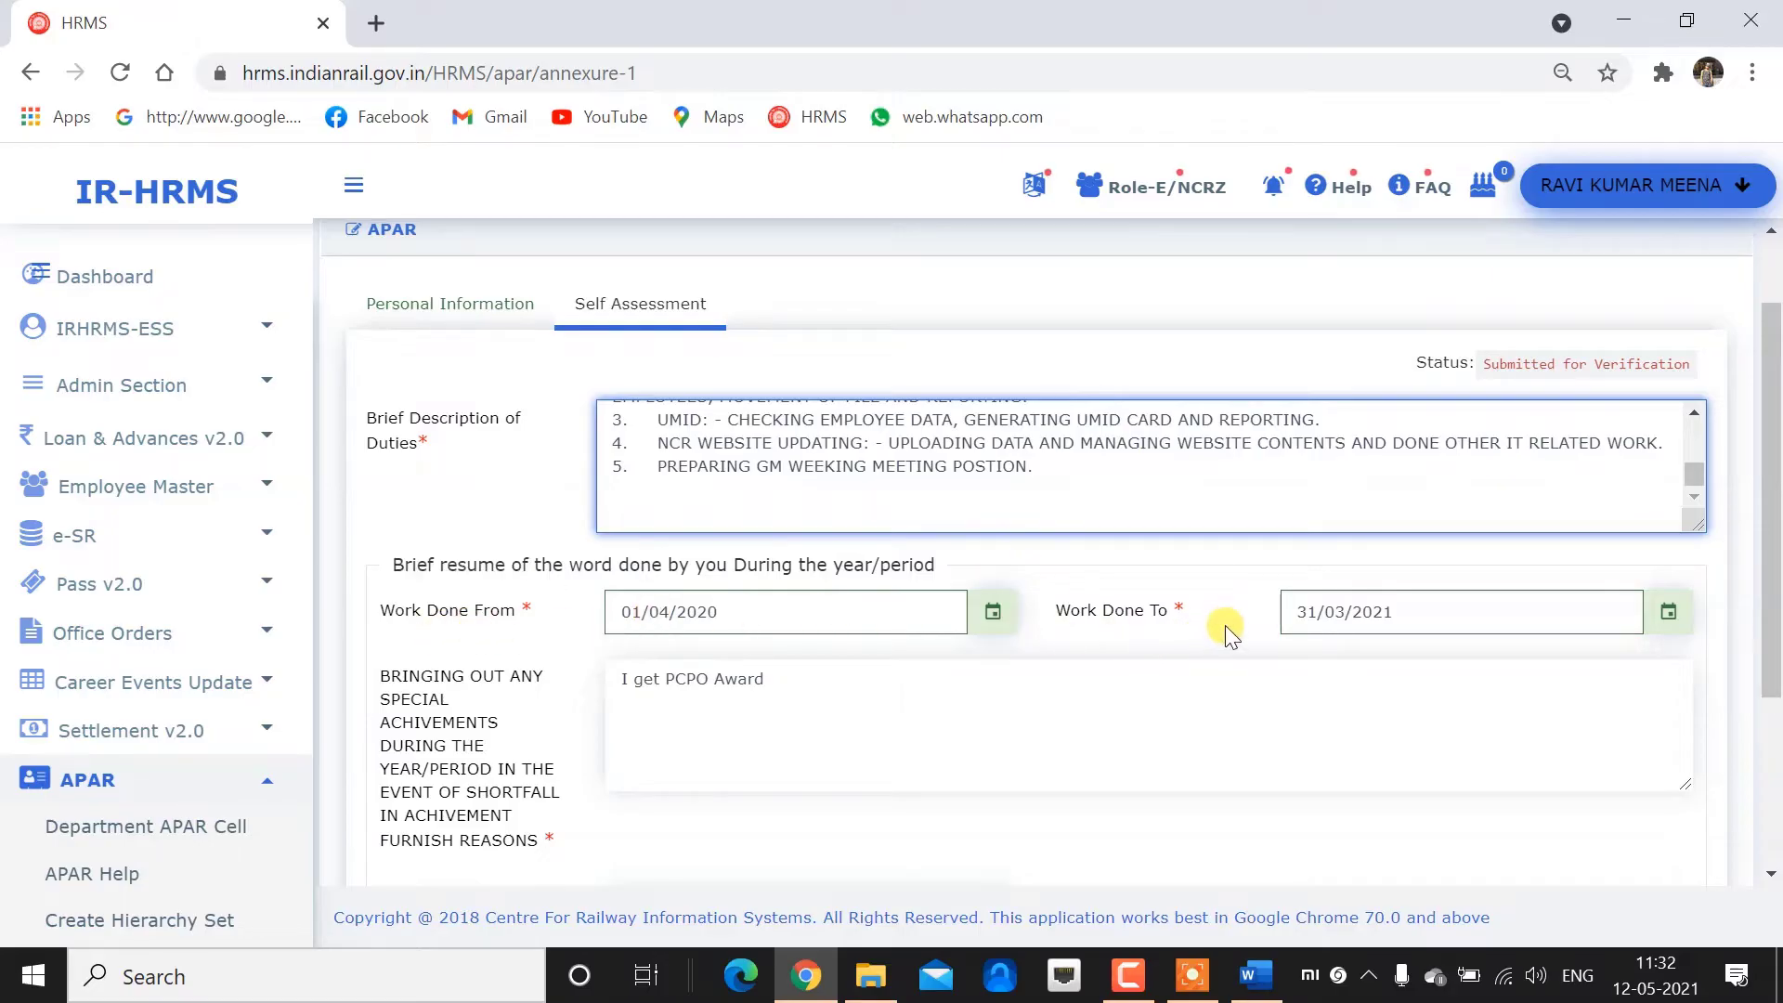
{"action": "scroll", "coordinate": [1230, 621], "scroll_direction": "down", "scroll_amount": 3}
{"action": "left_click", "coordinate": [922, 437]}
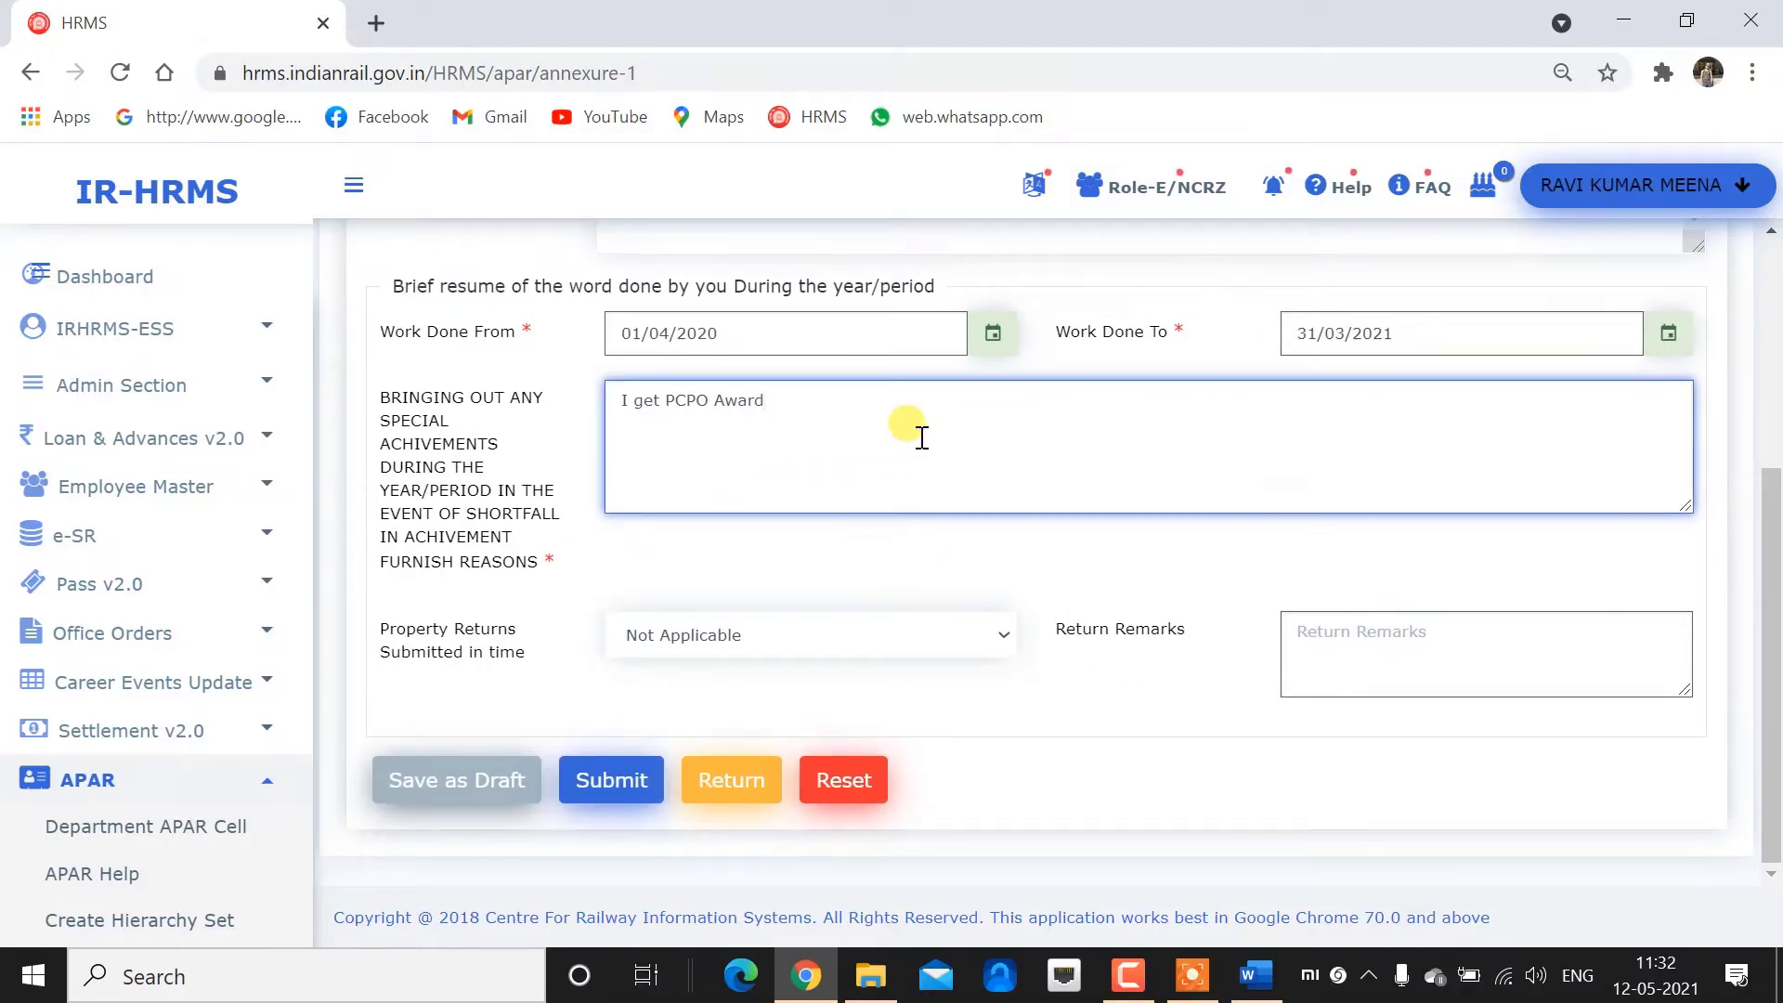
Keep Property Returns as Not Applicable and submit the self assessment.
{"action": "left_click", "coordinate": [794, 636]}
{"action": "left_click", "coordinate": [794, 635]}
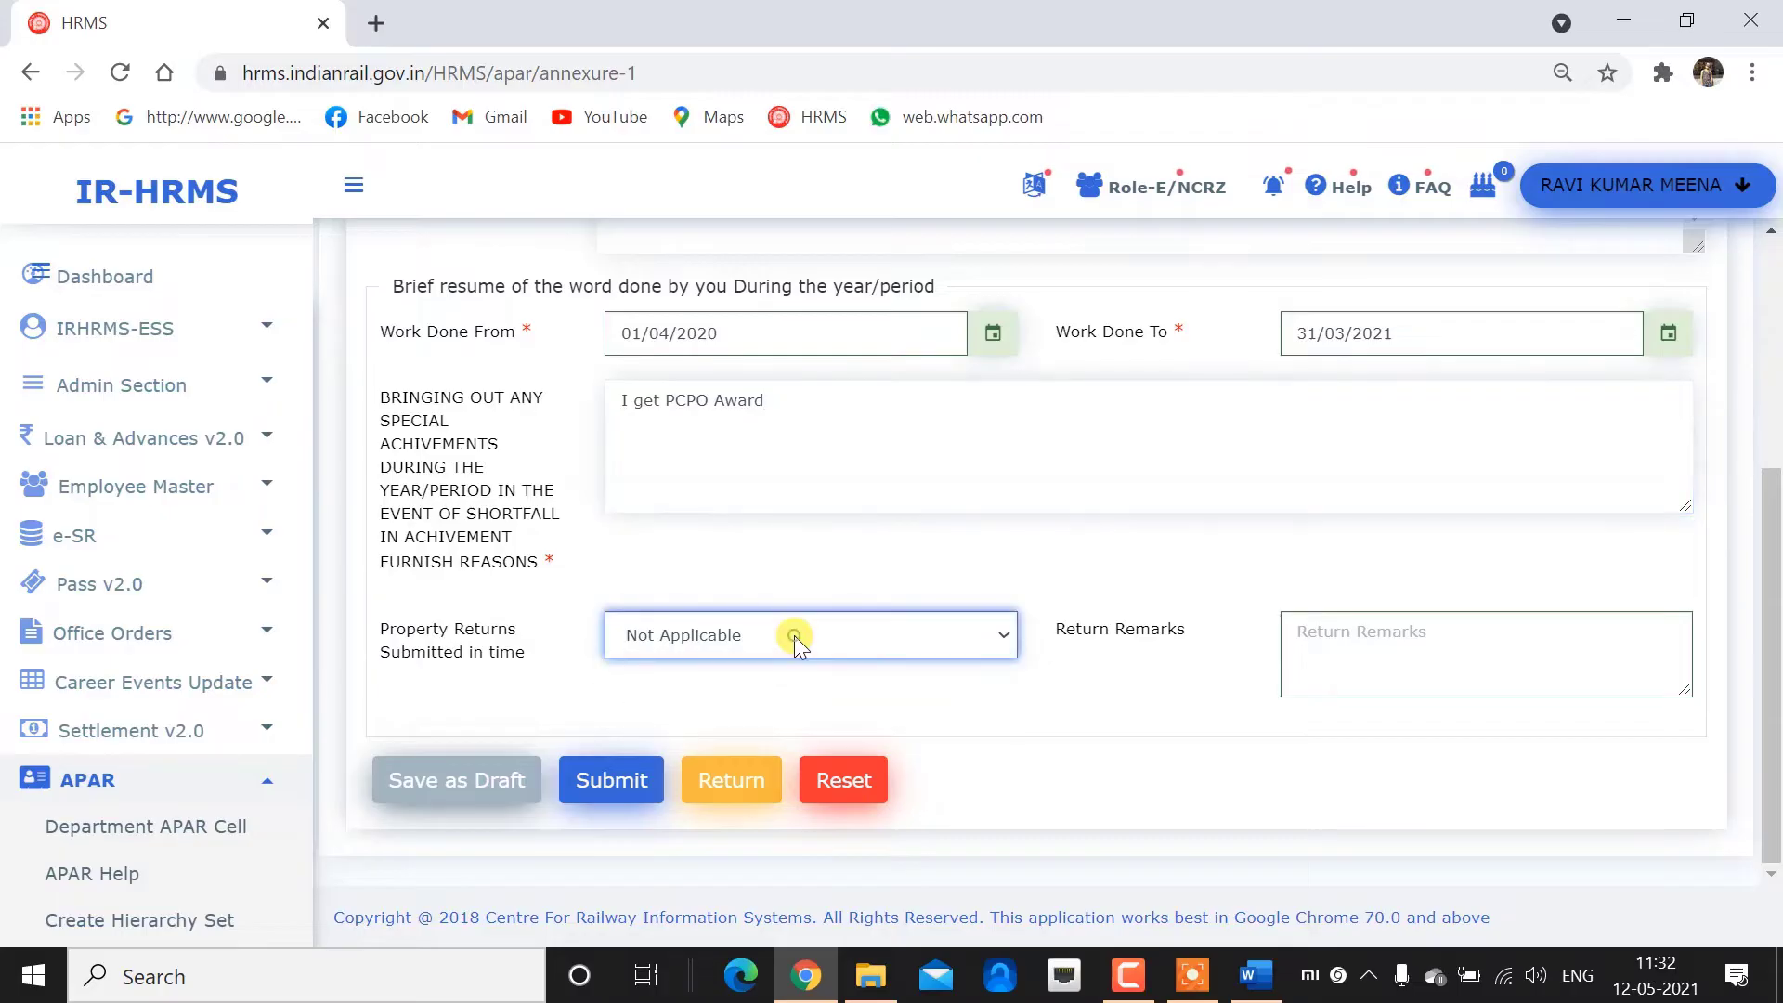
{"action": "left_click", "coordinate": [613, 784]}
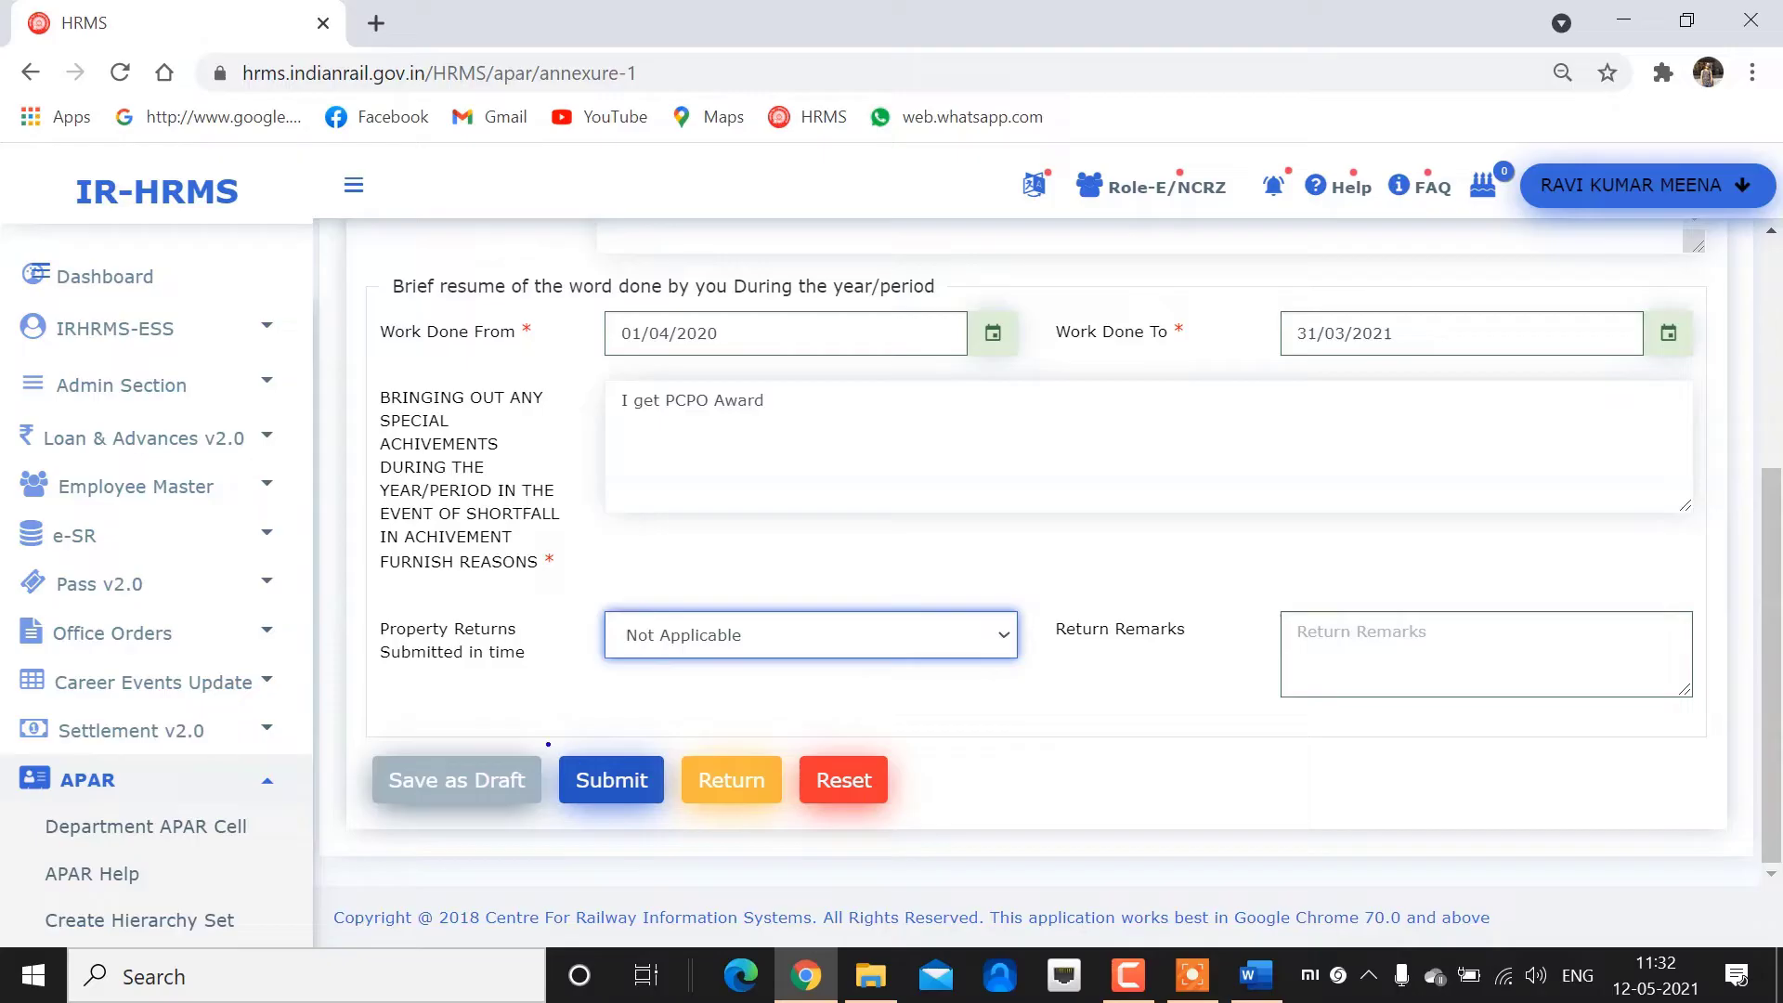
{"action": "left_click", "coordinate": [562, 779]}
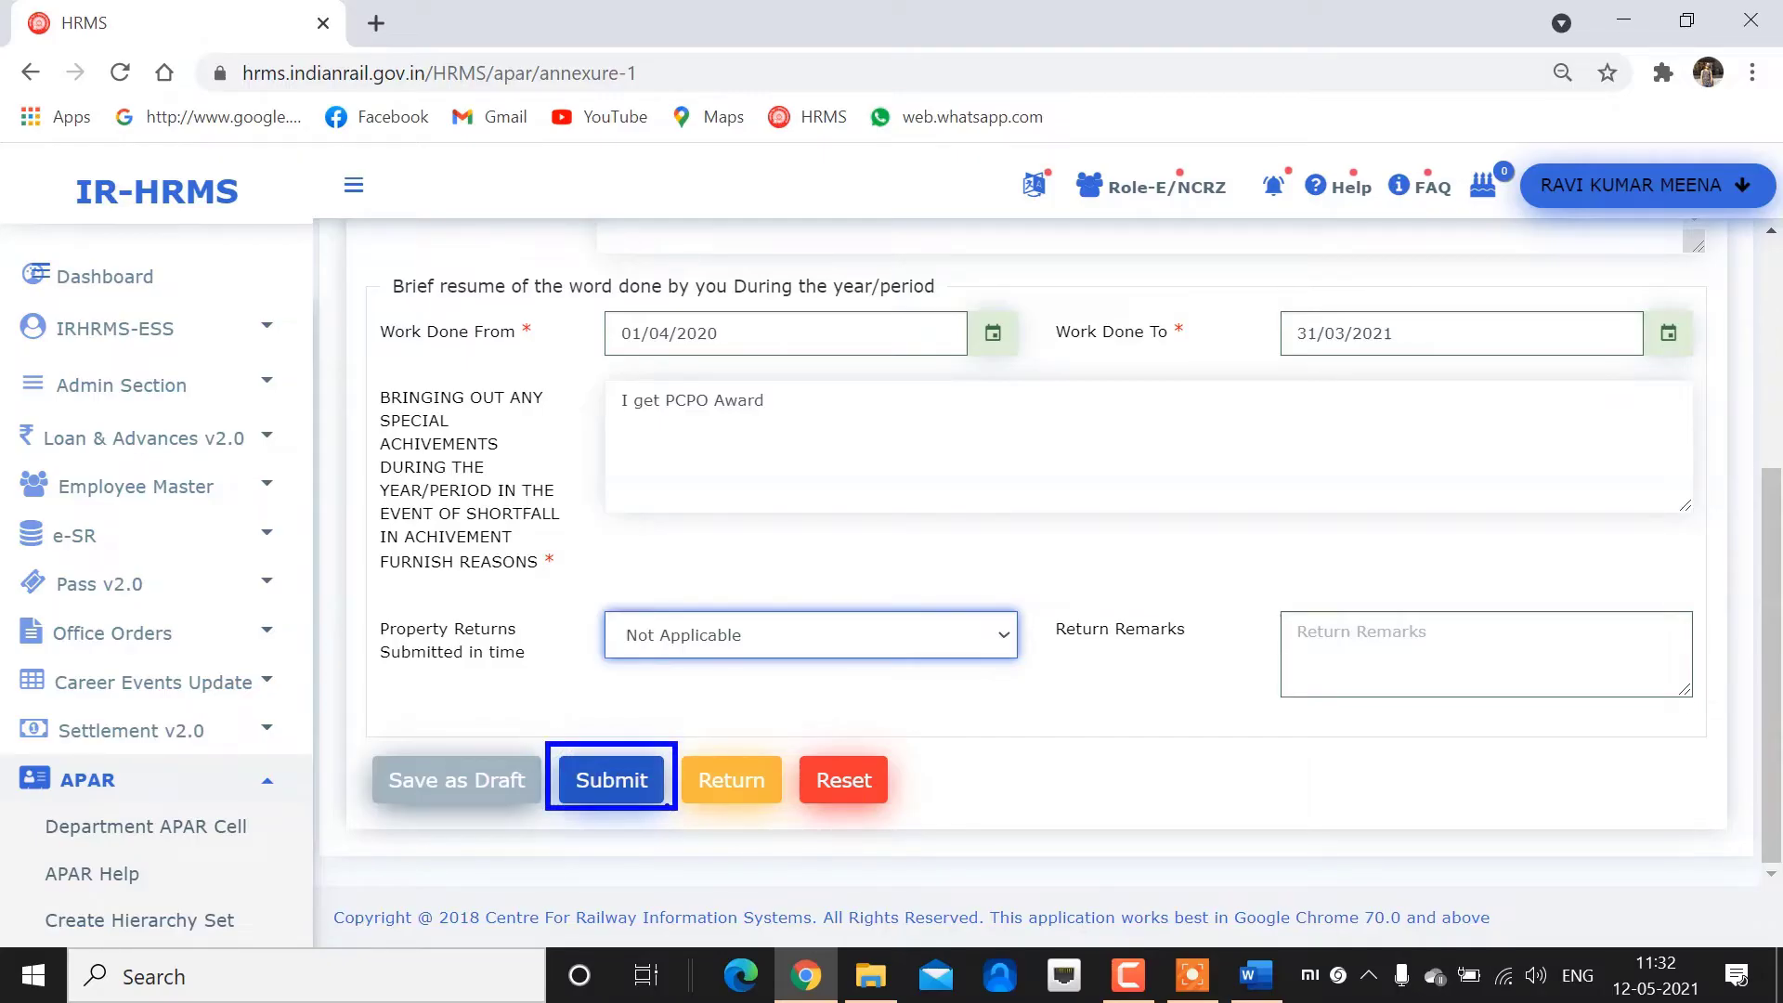
Confirm submission for verification and verify with the OTP, so status reads 'Submitted by Emp.'.
{"action": "left_click", "coordinate": [615, 779]}
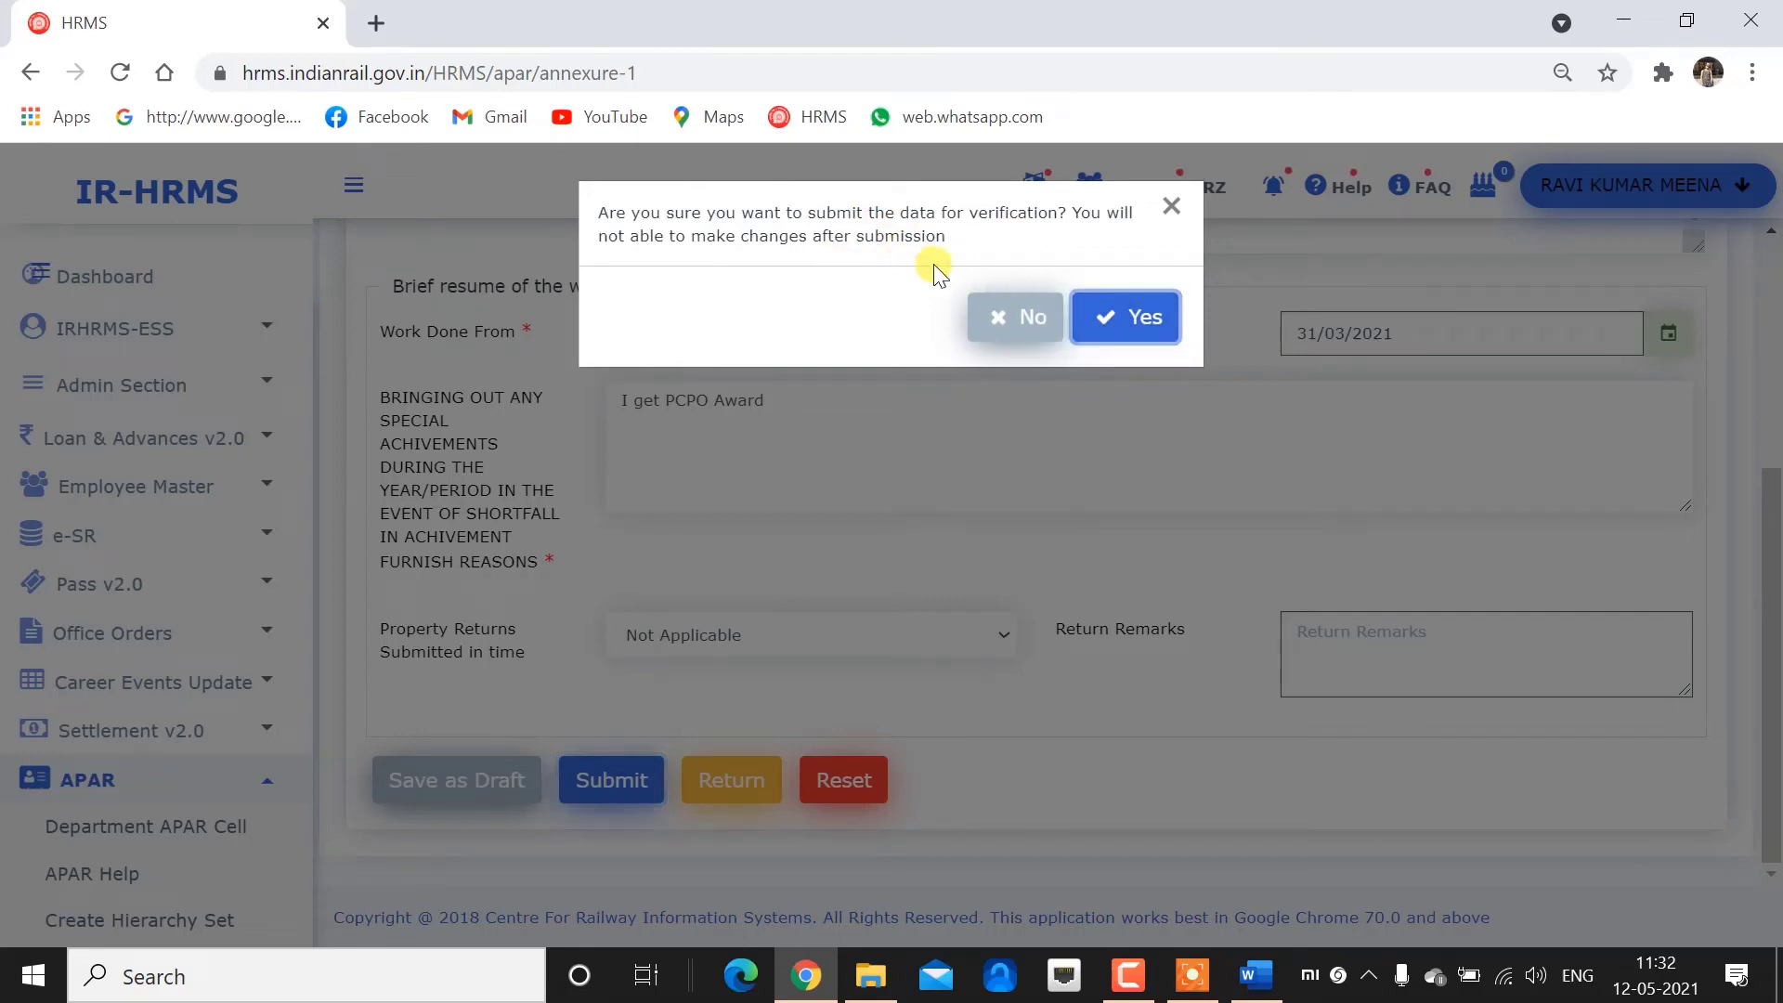
{"action": "left_click", "coordinate": [1114, 325]}
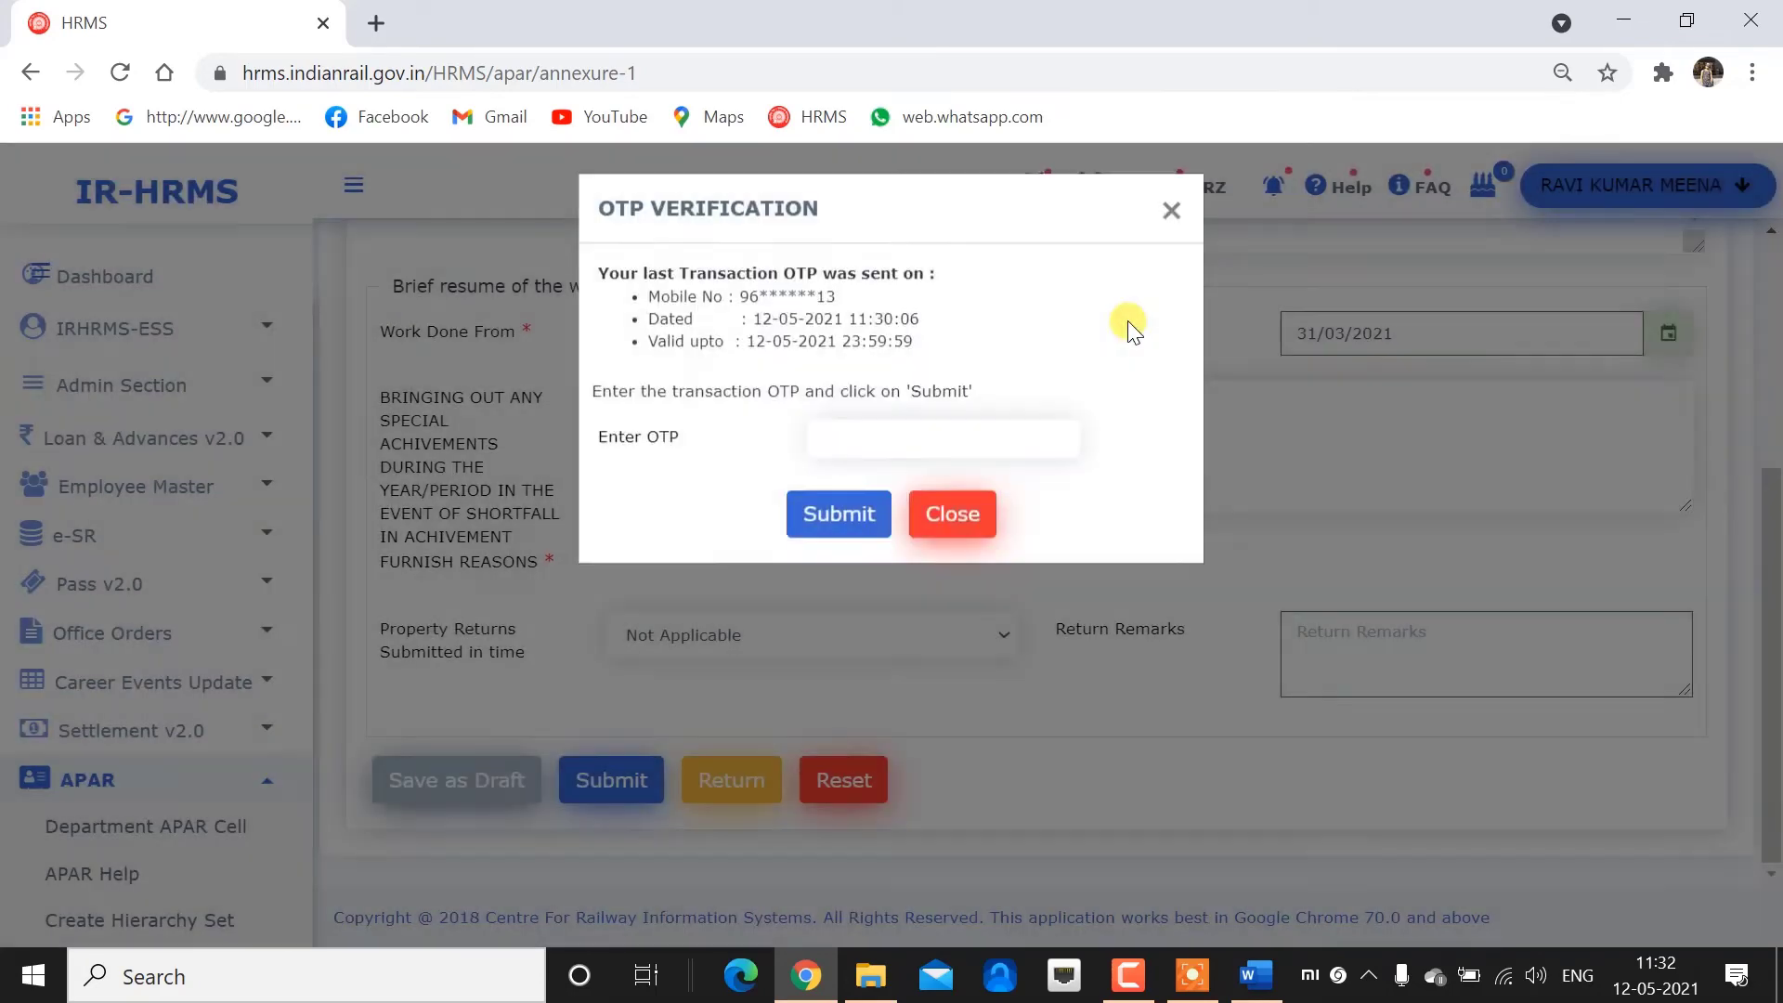
{"action": "left_click", "coordinate": [895, 444]}
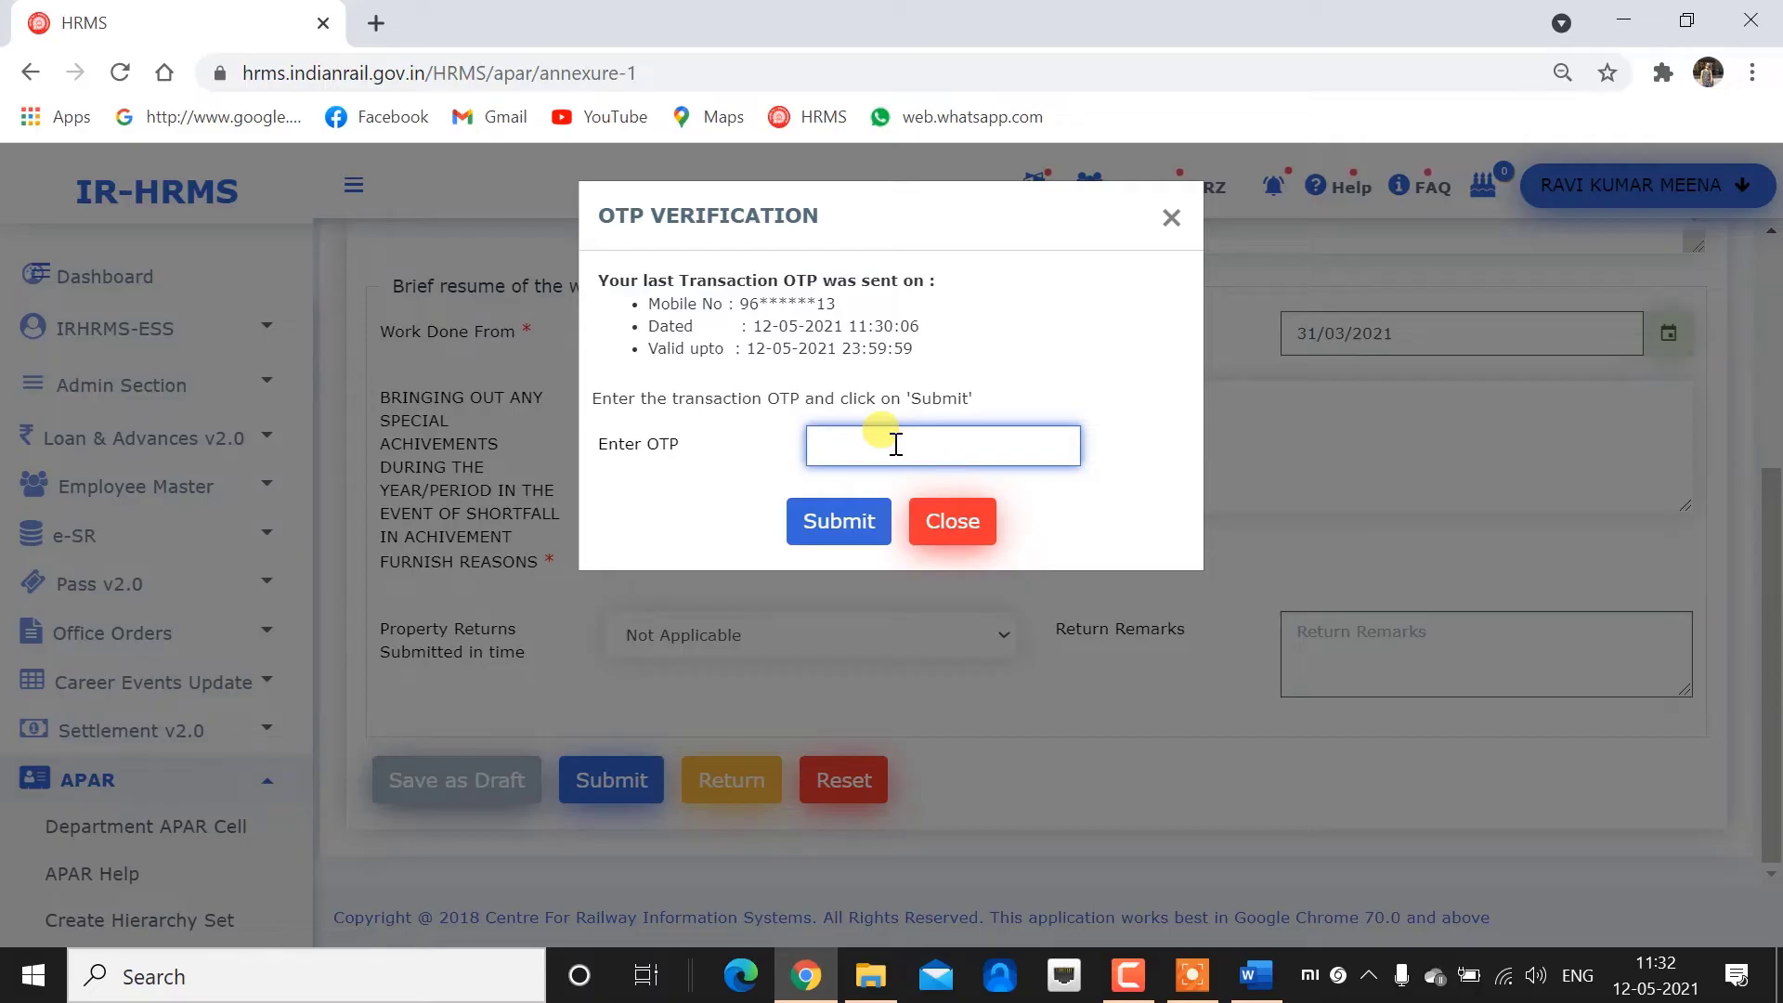
{"action": "left_click", "coordinate": [839, 525]}
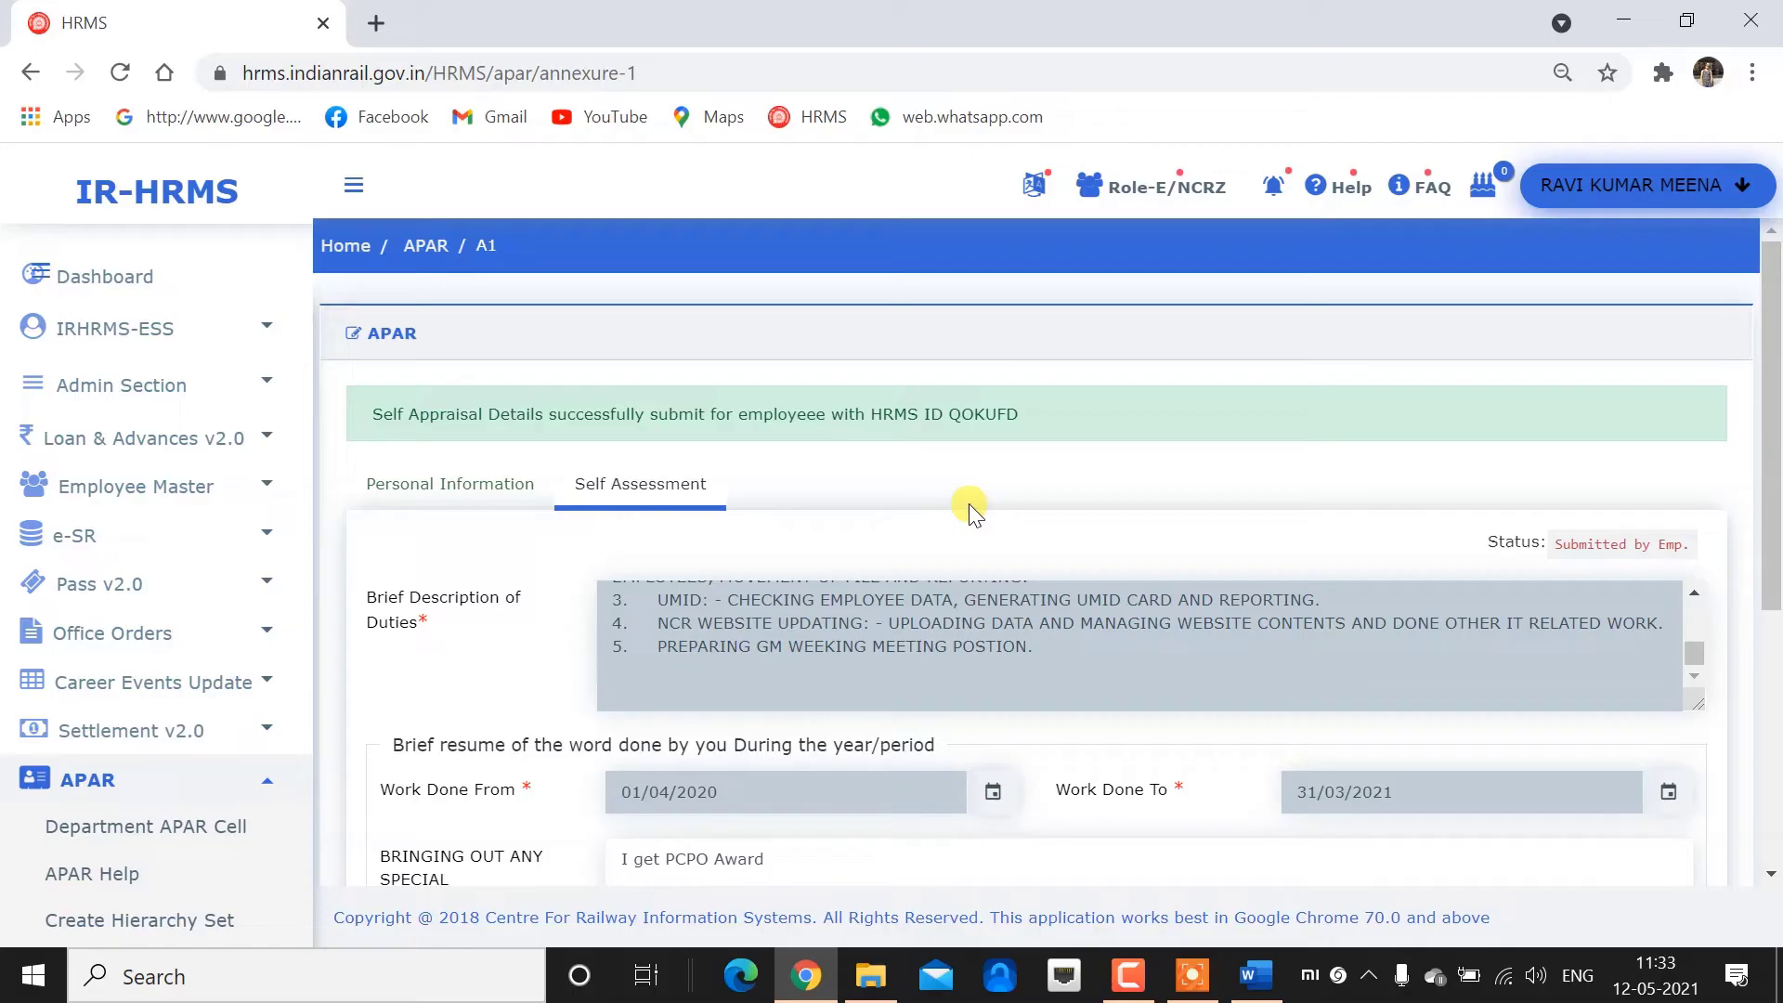
{"action": "scroll", "coordinate": [968, 504], "scroll_direction": "down", "scroll_amount": 1}
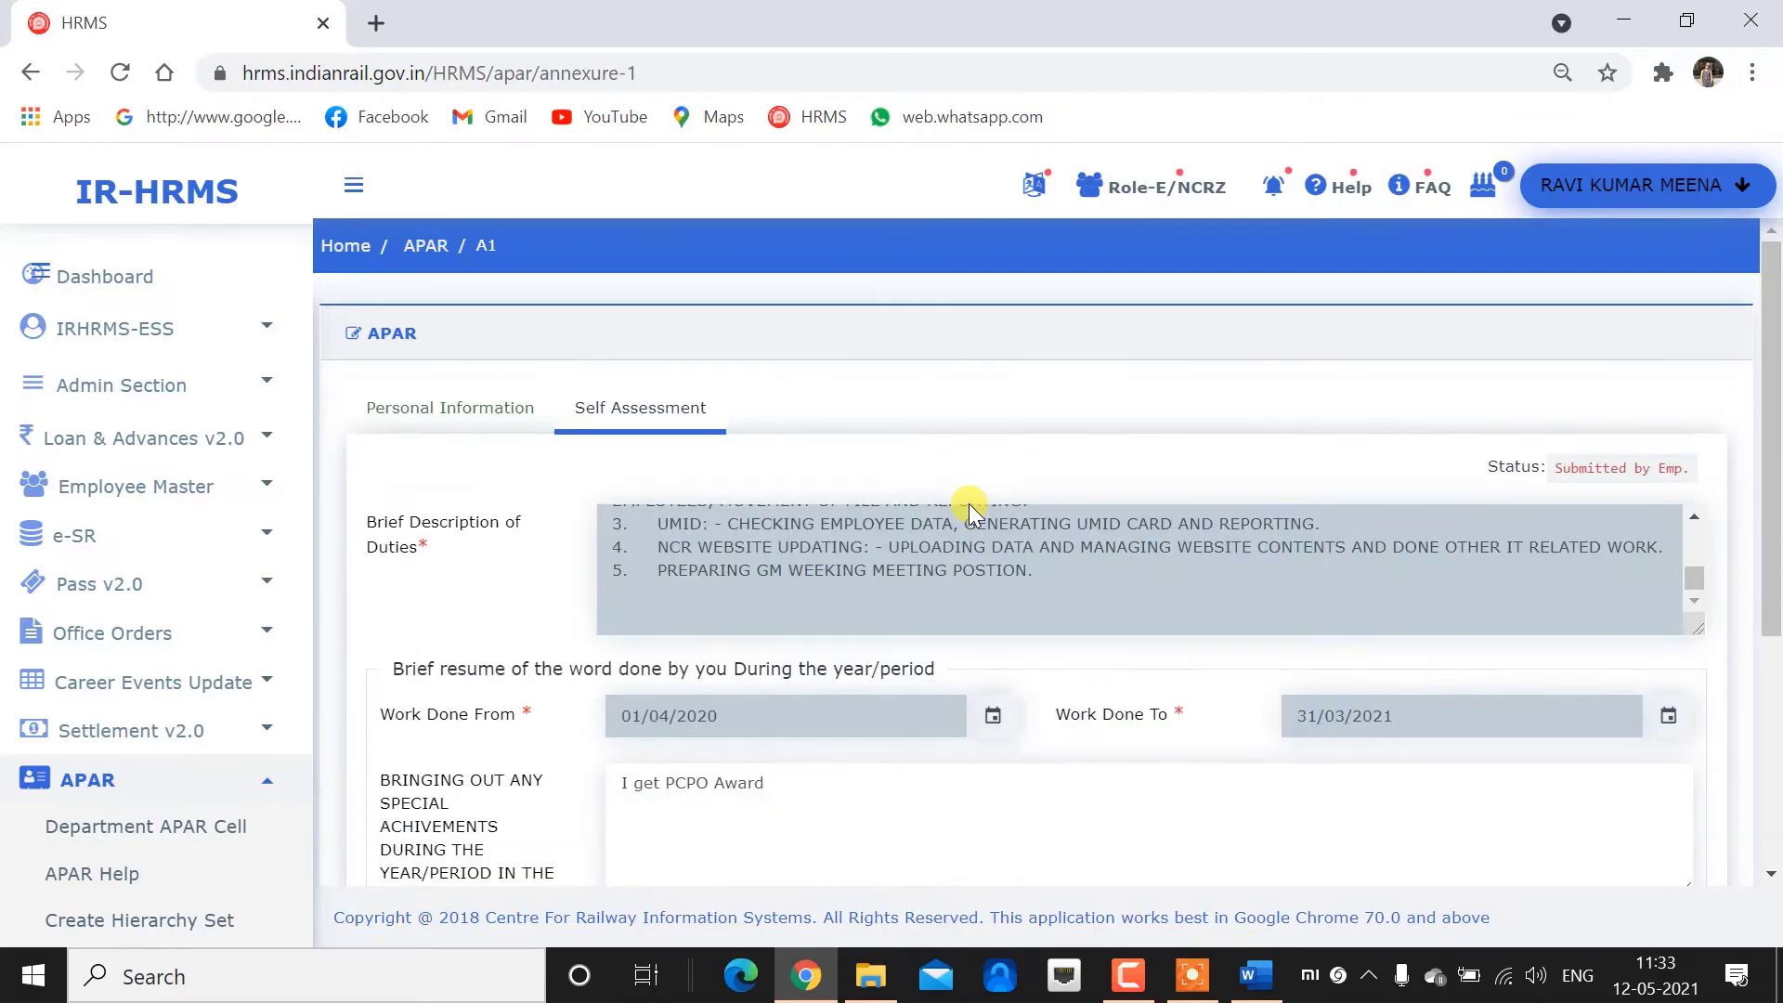